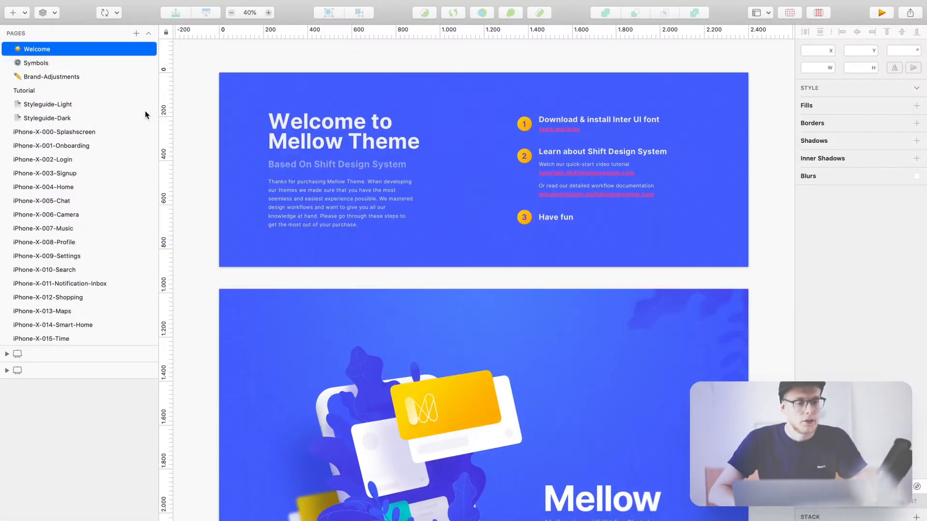
# - On the Tutorial page, draw a test rectangle on the iPhone XS artboard and delete it
pyautogui.click(56, 92)
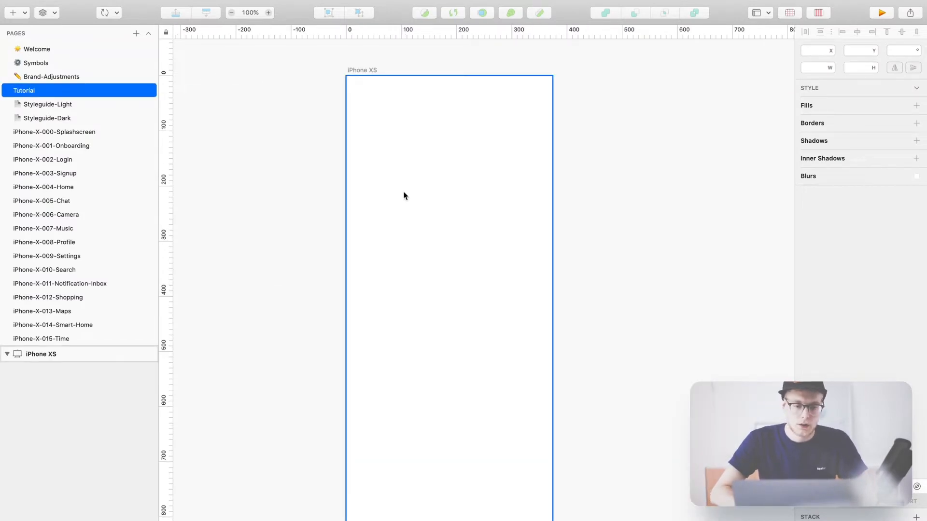
pyautogui.press('r')
pyautogui.moveTo(374, 191); pyautogui.dragTo(521, 263)
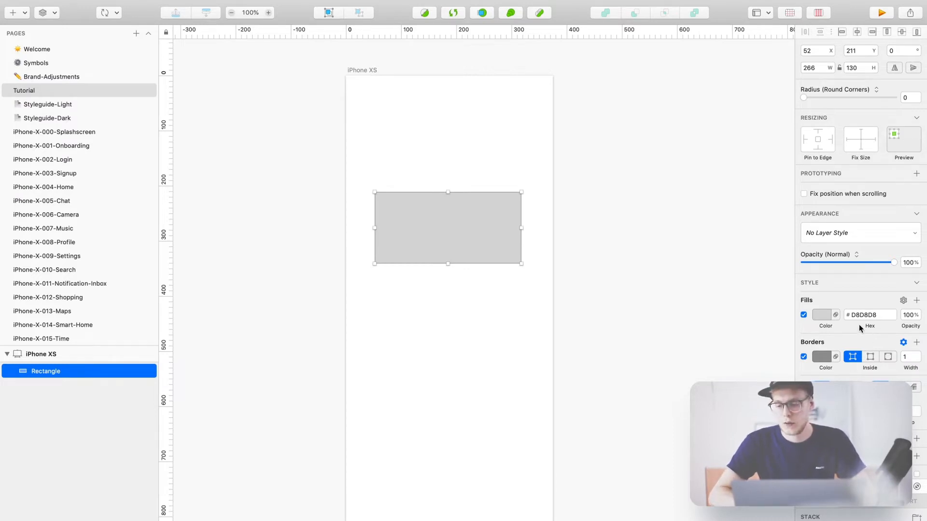
pyautogui.scroll(-2, 859, 325)
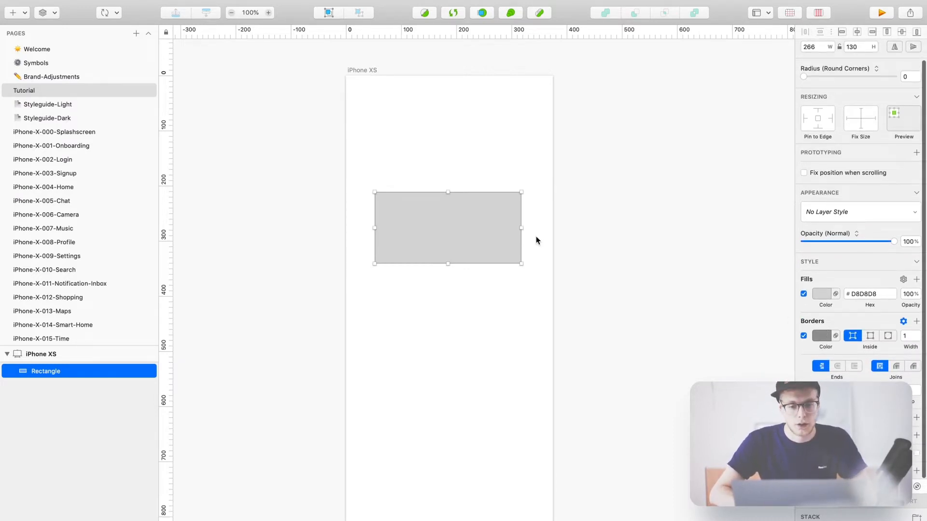
pyautogui.click(509, 162)
pyautogui.click(461, 225)
pyautogui.press('Delete')
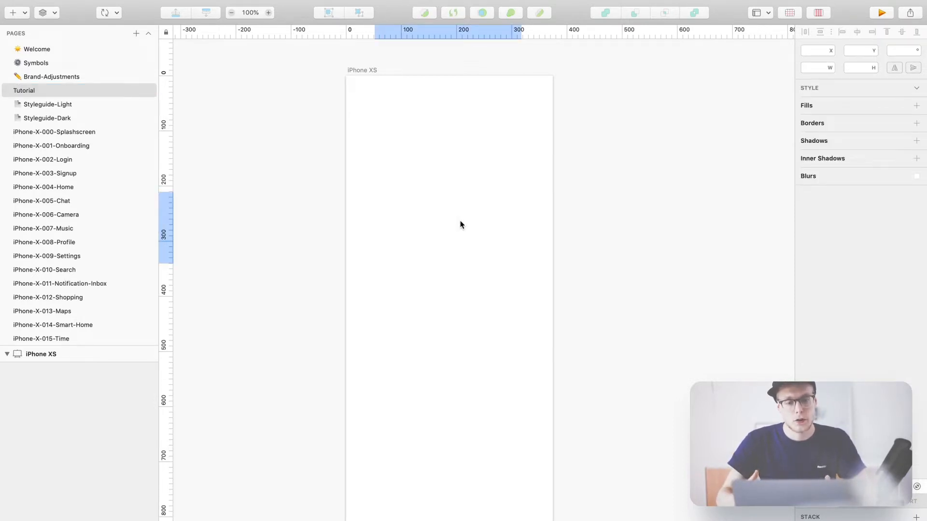
# - Insert the Fond/05-Huge-Radius document symbol onto the iPhone XS artboard
pyautogui.moveTo(130, 6)
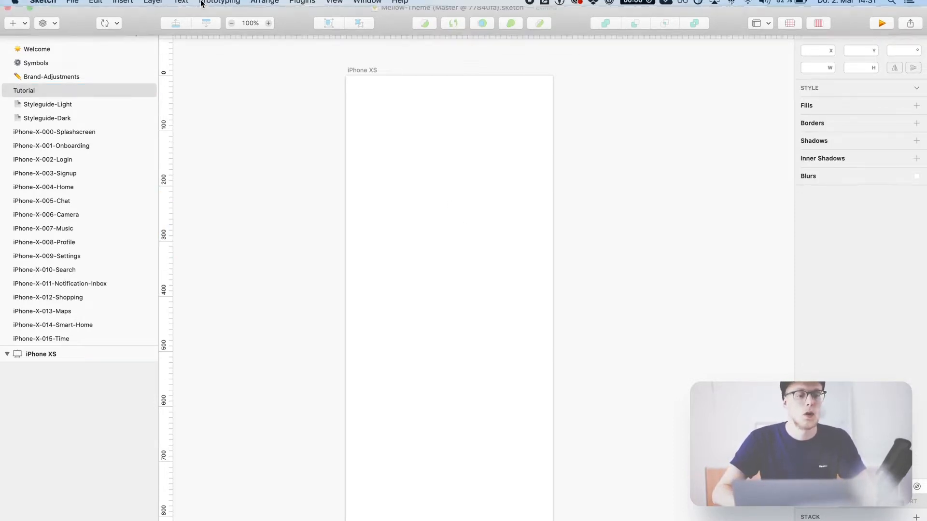
pyautogui.click(129, 7)
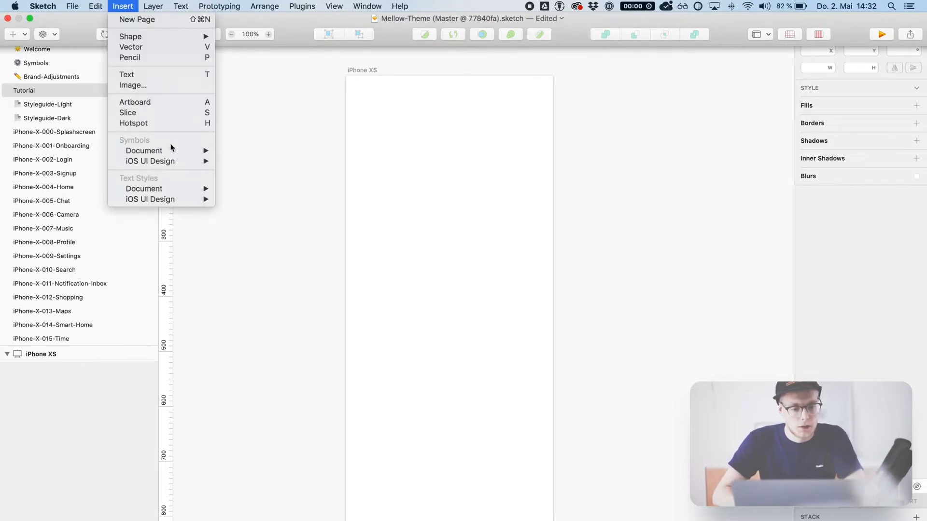
pyautogui.moveTo(170, 150)
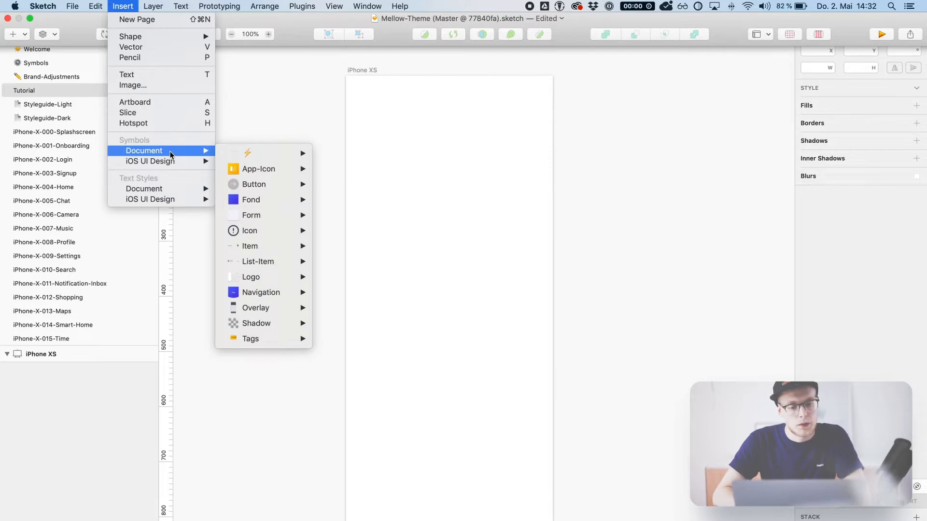
pyautogui.moveTo(263, 200)
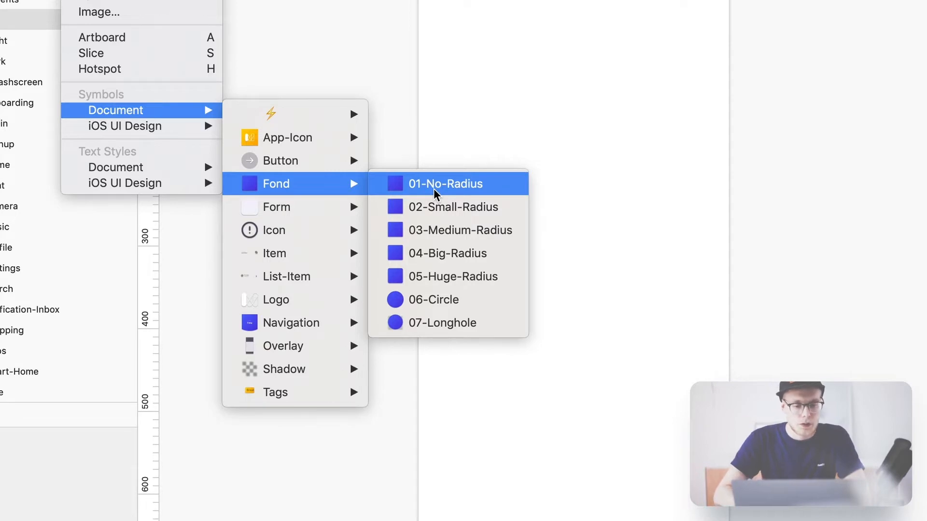
pyautogui.click(455, 275)
pyautogui.click(558, 280)
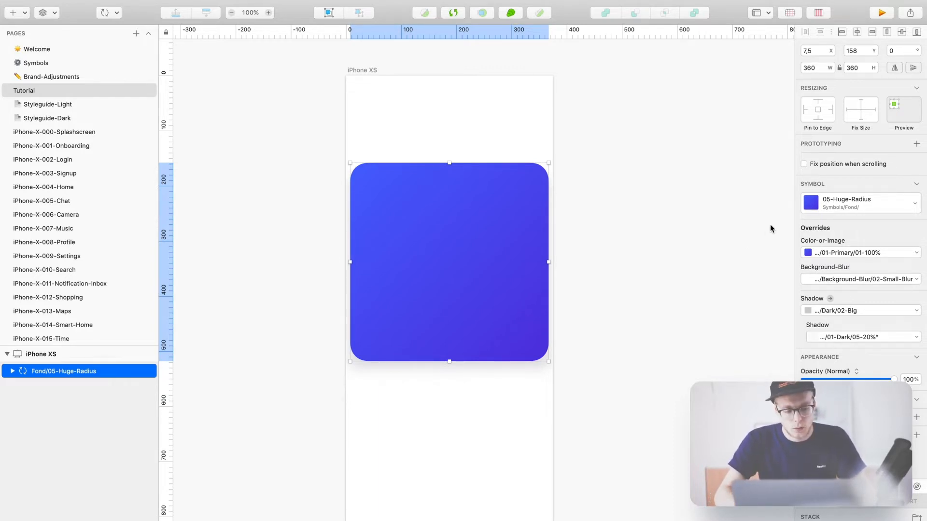
# - Resize the symbol to 311×120 and centre it horizontally and vertically on the artboard
pyautogui.click(809, 68)
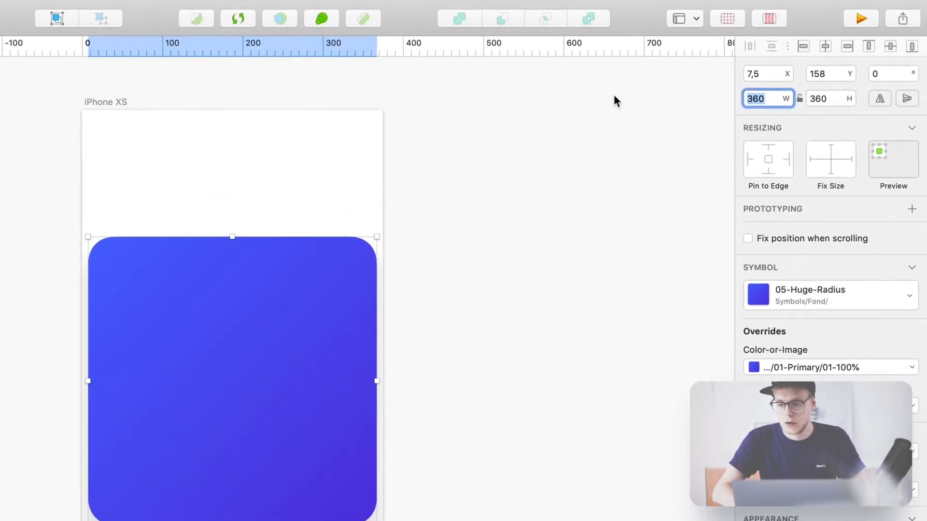
pyautogui.write('311')
pyautogui.press('Return')
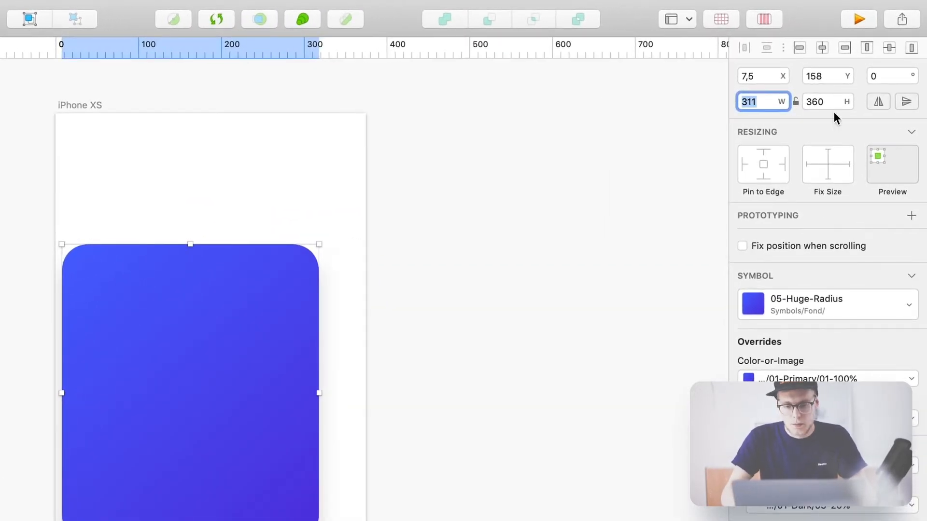
pyautogui.click(847, 102)
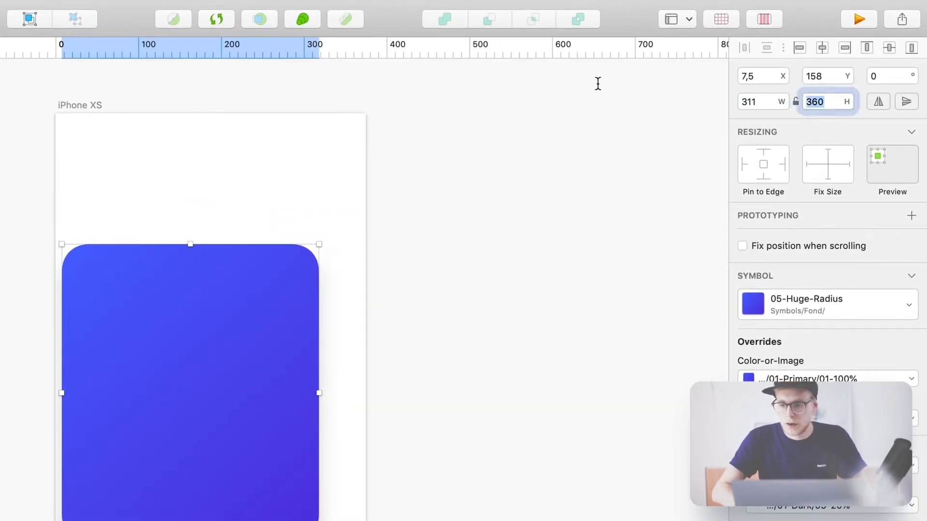
pyautogui.write('120')
pyautogui.press('Return')
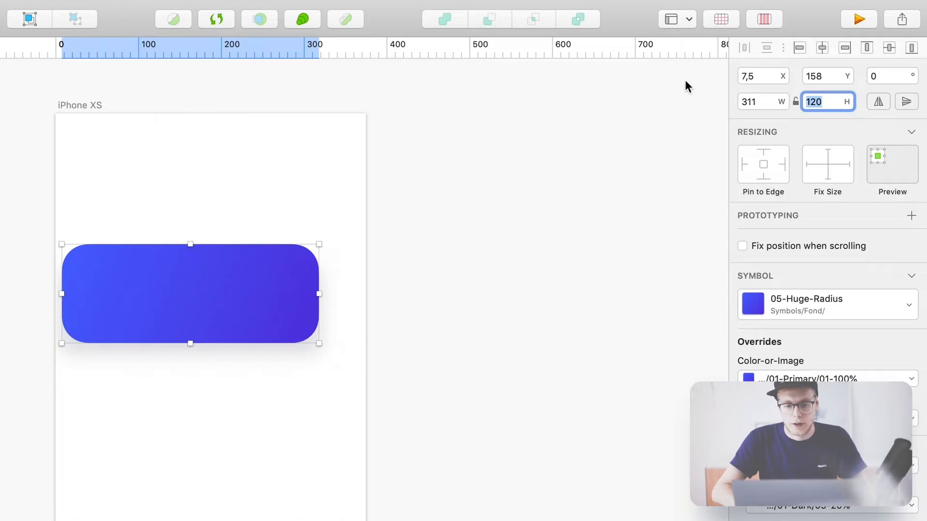
pyautogui.click(892, 48)
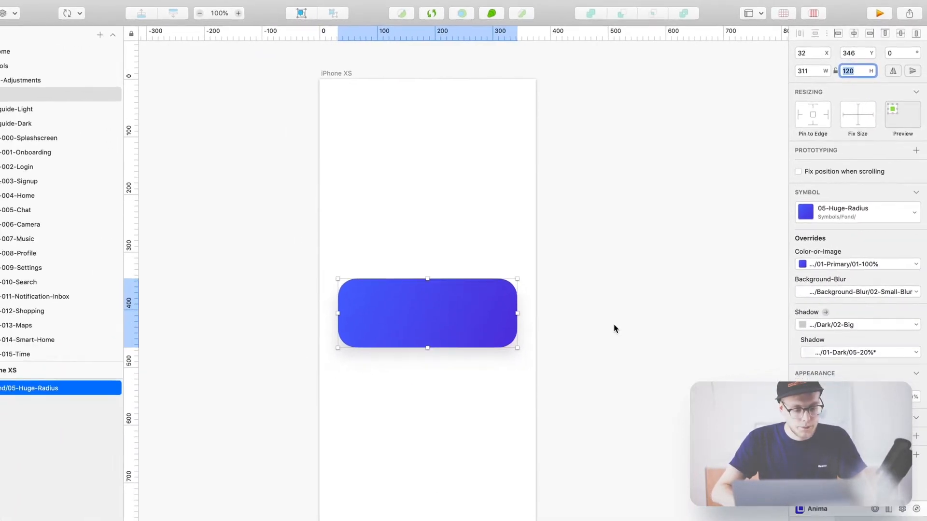
pyautogui.click(335, 455)
pyautogui.click(450, 304)
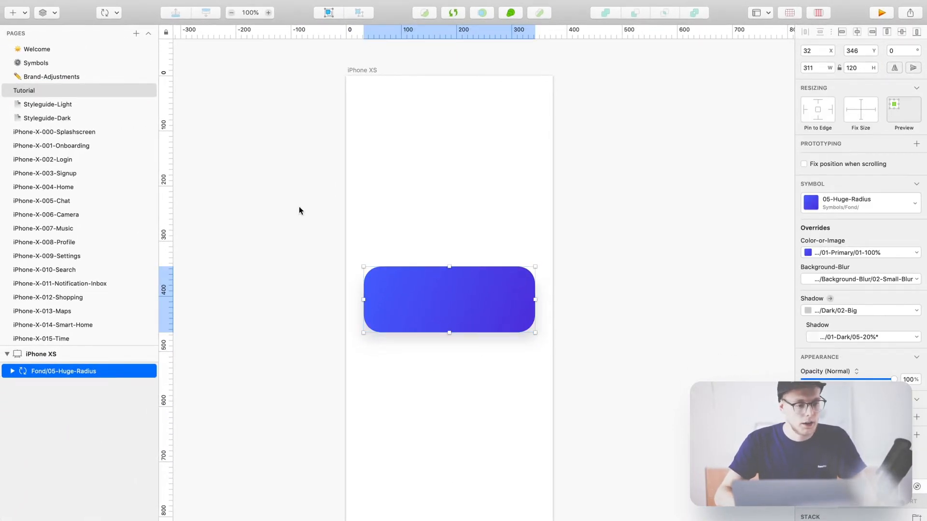
pyautogui.click(300, 207)
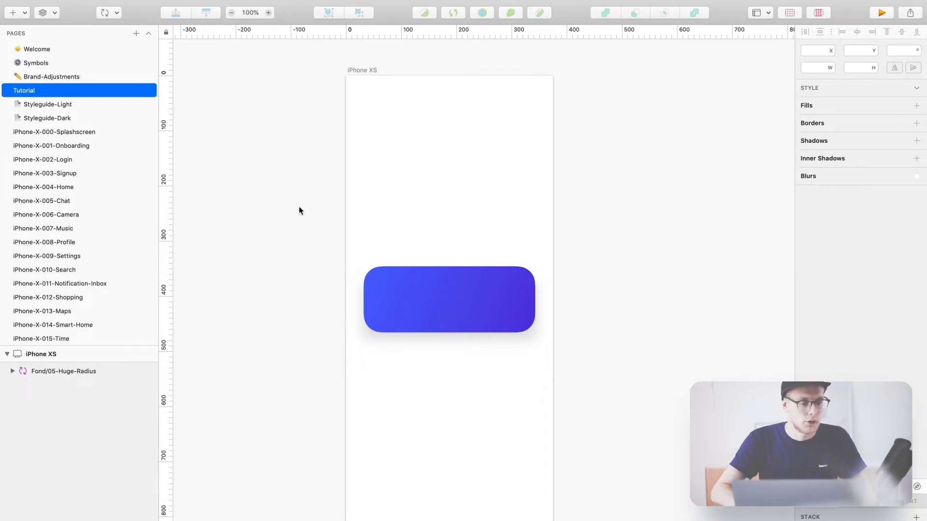
# - Go to the Brand-Adjustments page and zoom in on the Corner Radius Fond samples
pyautogui.click(39, 78)
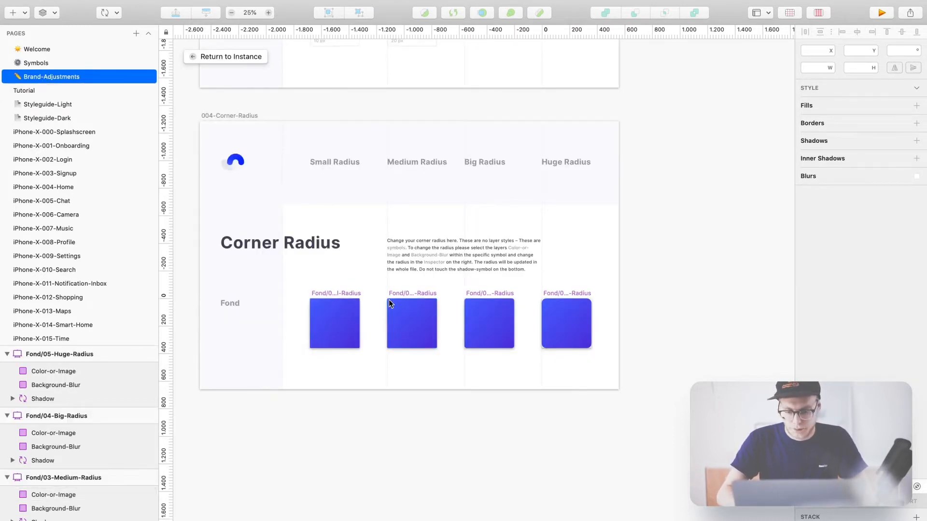
pyautogui.press('super+minus')
pyautogui.press('super+minus')
pyautogui.press('super+minus')
pyautogui.scroll(-1, 389, 303)
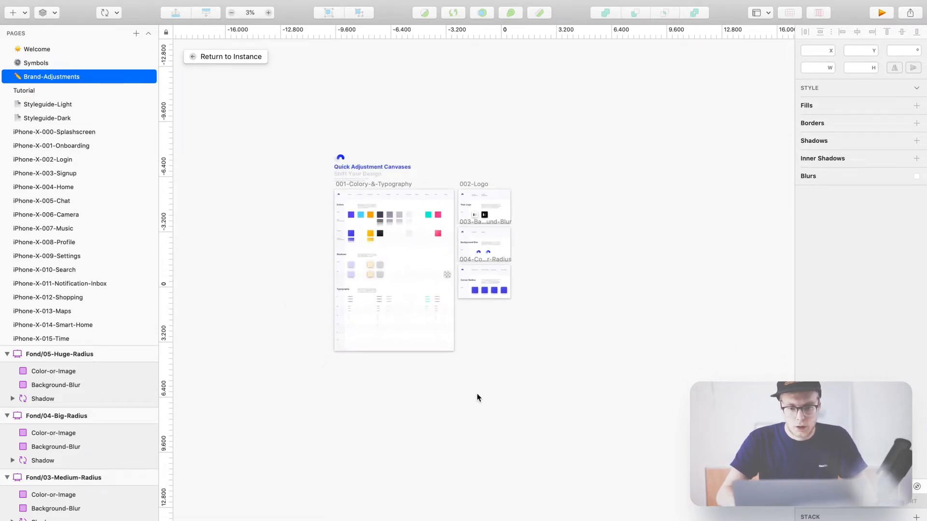
pyautogui.press('super+plus')
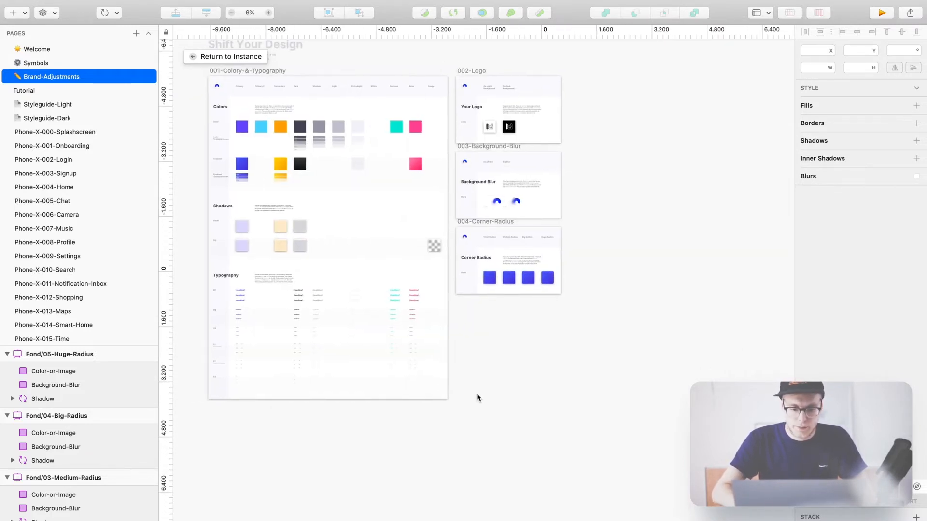
pyautogui.press('super+plus')
pyautogui.press('super+plus')
pyautogui.scroll(4, 477, 398)
pyautogui.hscroll(4, 477, 398)
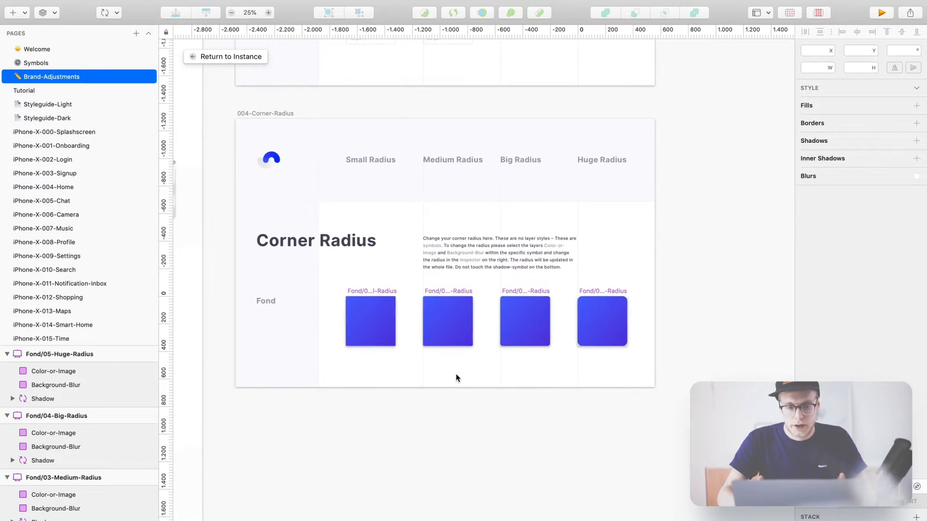
pyautogui.press('super+plus')
pyautogui.hscroll(2, 347, 285)
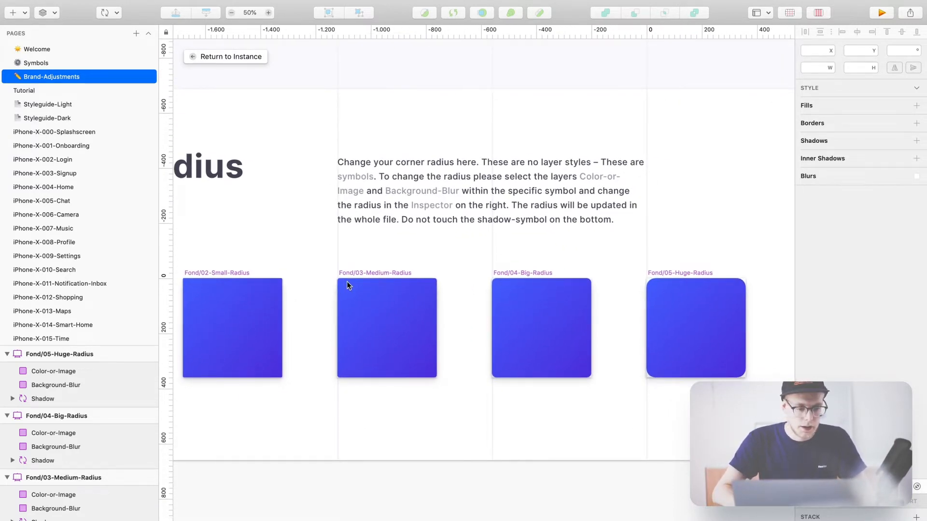
pyautogui.hscroll(-1, 347, 284)
# - Inspect the Small-Radius and Medium-Radius symbol layers, then return to the Tutorial page
pyautogui.click(242, 317)
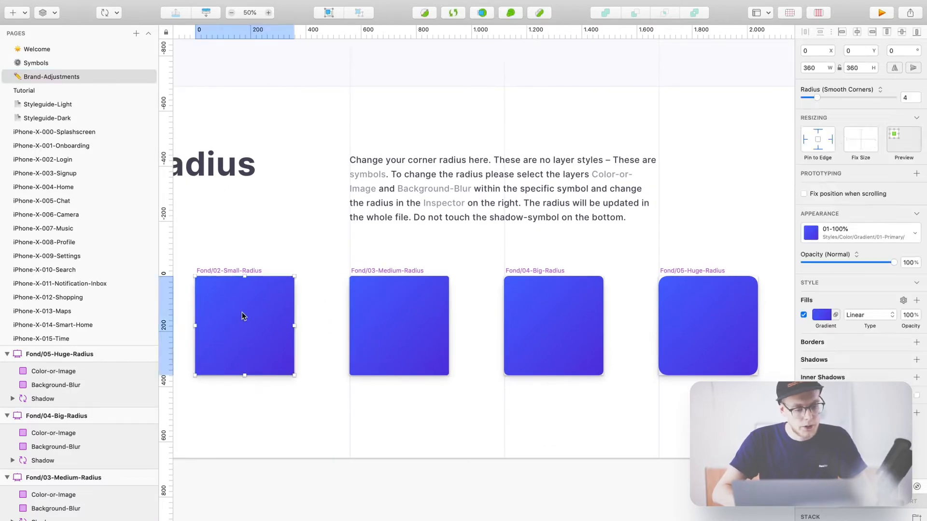
pyautogui.scroll(-5, 63, 495)
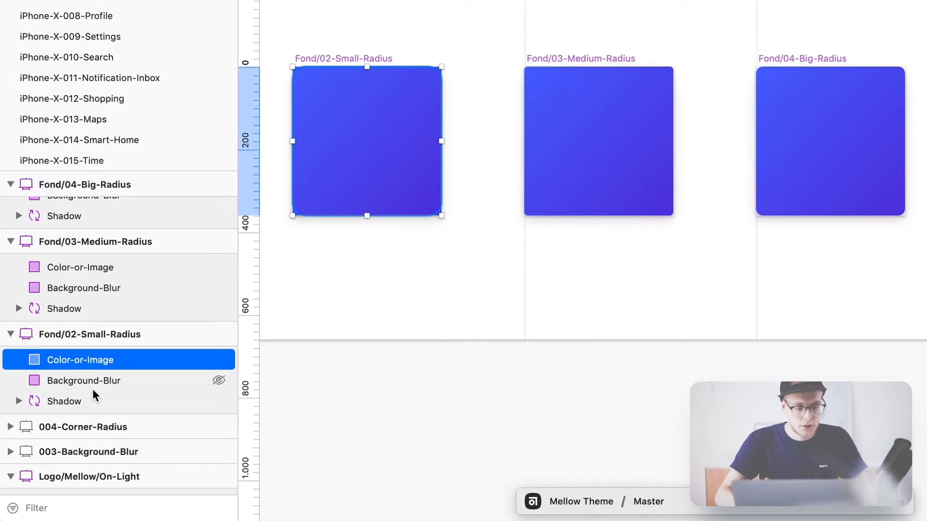
pyautogui.click(87, 381)
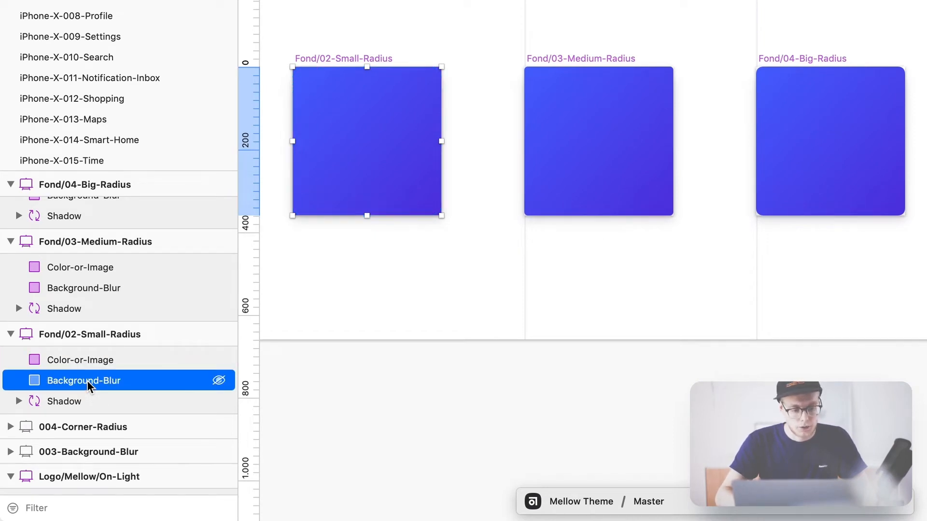
pyautogui.click(78, 361)
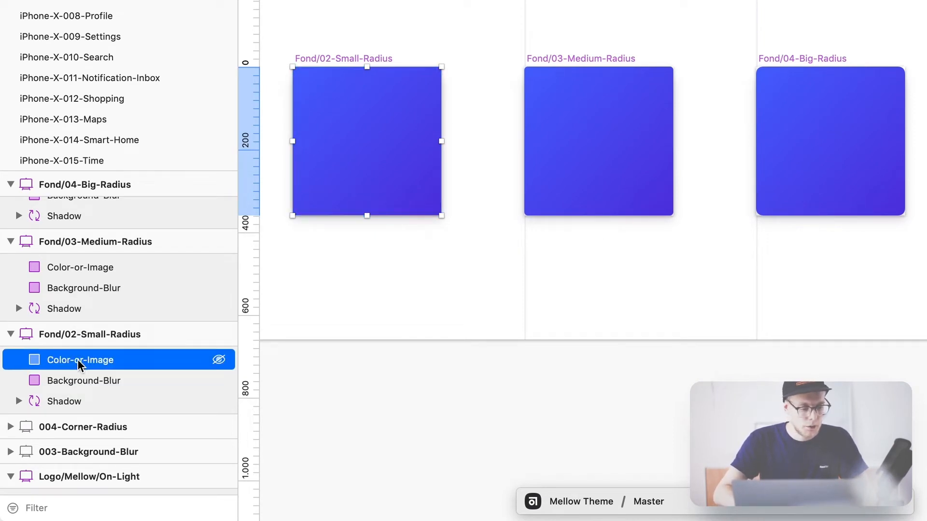
pyautogui.keyDown('shift'); pyautogui.click(79, 382); pyautogui.keyUp('shift')
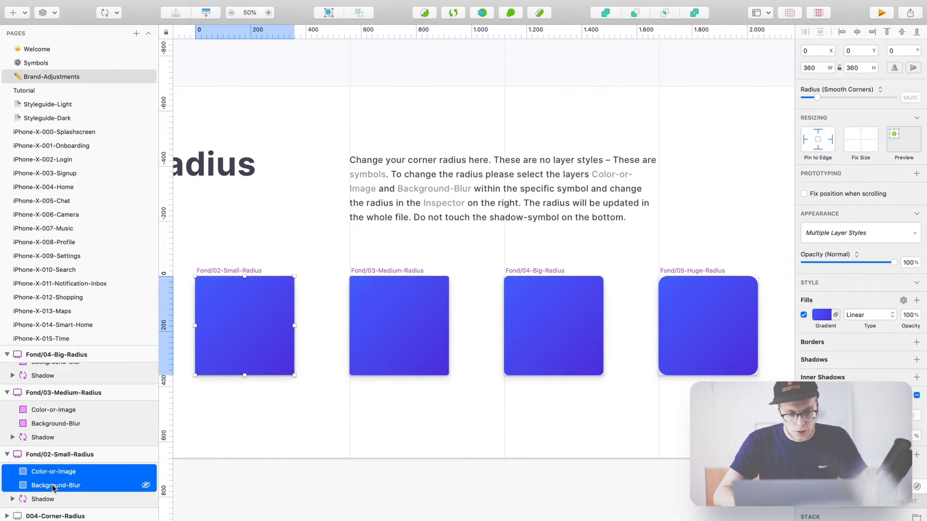
pyautogui.click(206, 469)
pyautogui.click(410, 314)
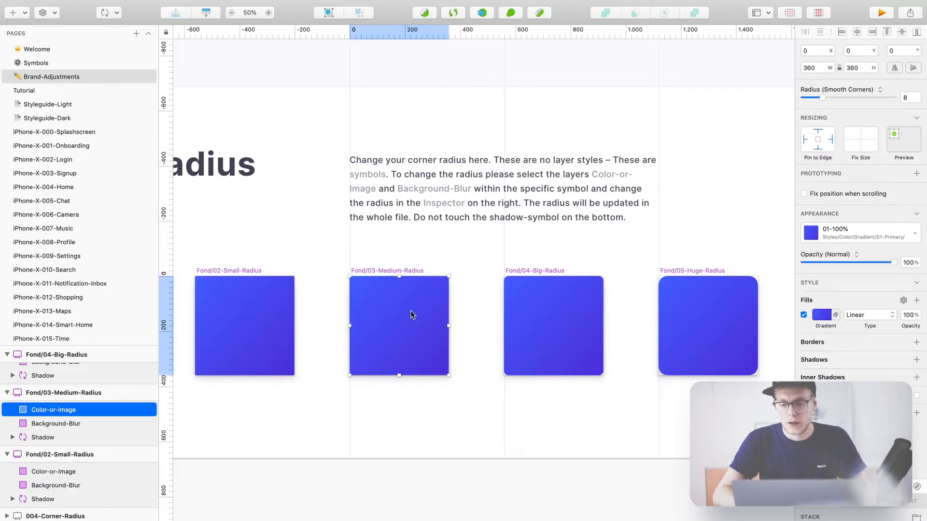
pyautogui.hscroll(5, 489, 403)
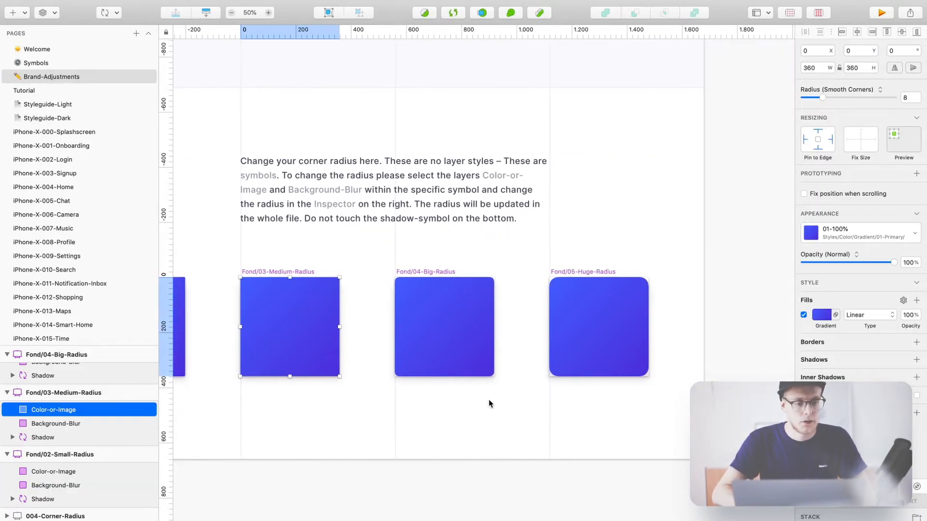
pyautogui.click(37, 87)
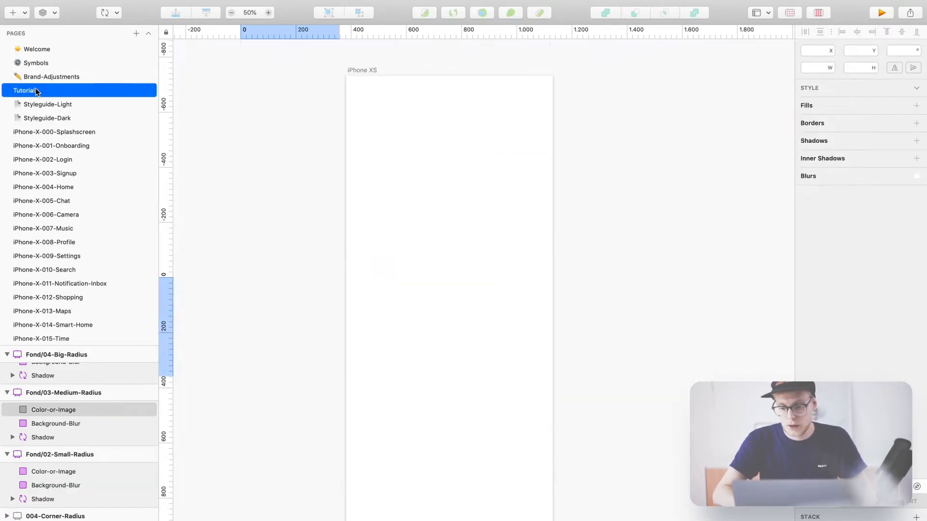
# - Set Fond/05-Huge-Radius's Color-or-Image and Background-Blur radius to 64, then check the Tutorial button
pyautogui.click(49, 77)
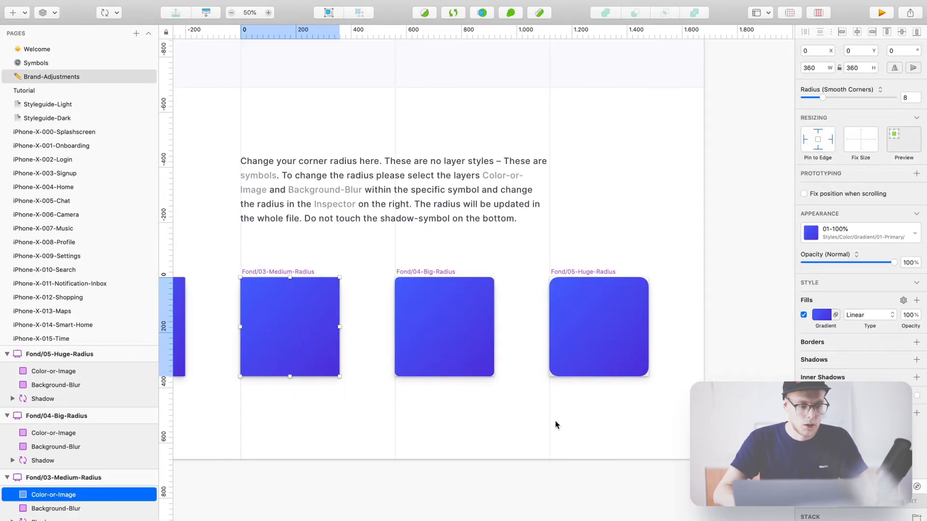
pyautogui.click(584, 357)
pyautogui.keyDown('shift'); pyautogui.click(48, 385); pyautogui.keyUp('shift')
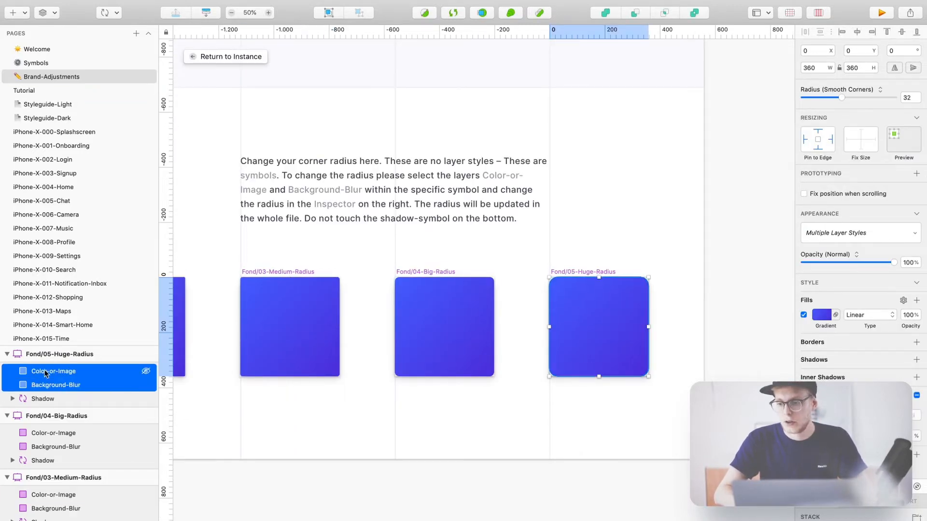
pyautogui.click(908, 98)
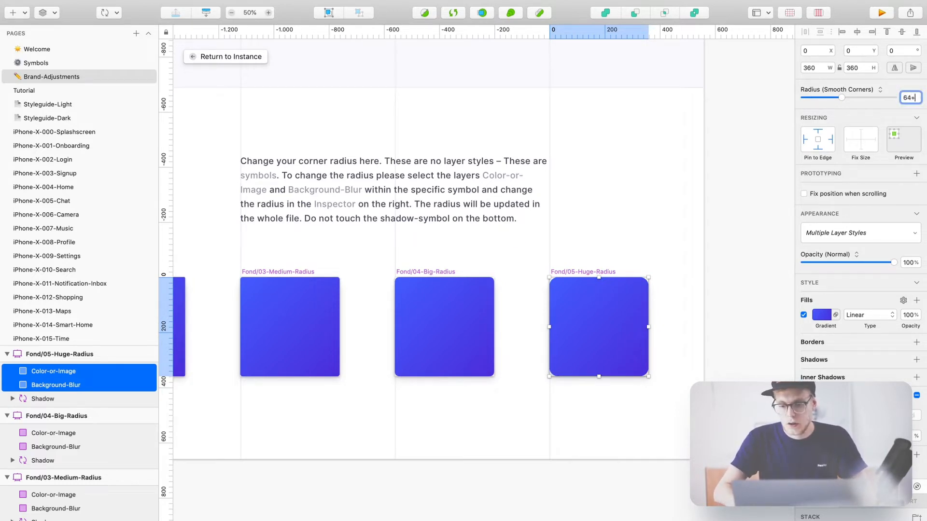
pyautogui.press('Return')
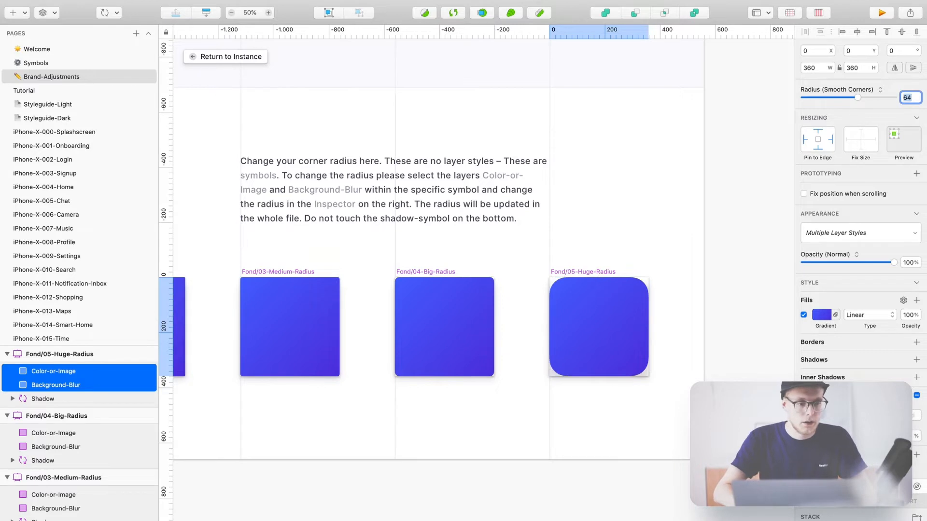
pyautogui.click(647, 134)
pyautogui.click(23, 91)
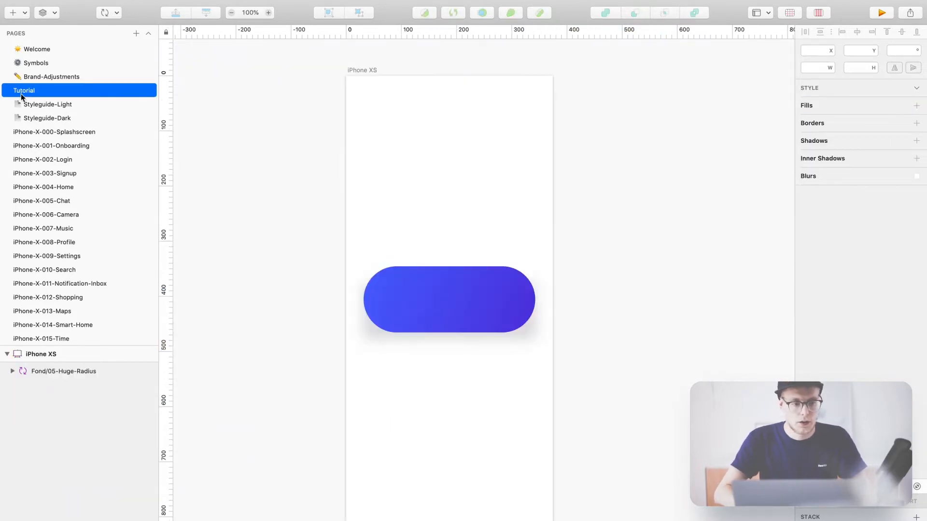
pyautogui.click(80, 77)
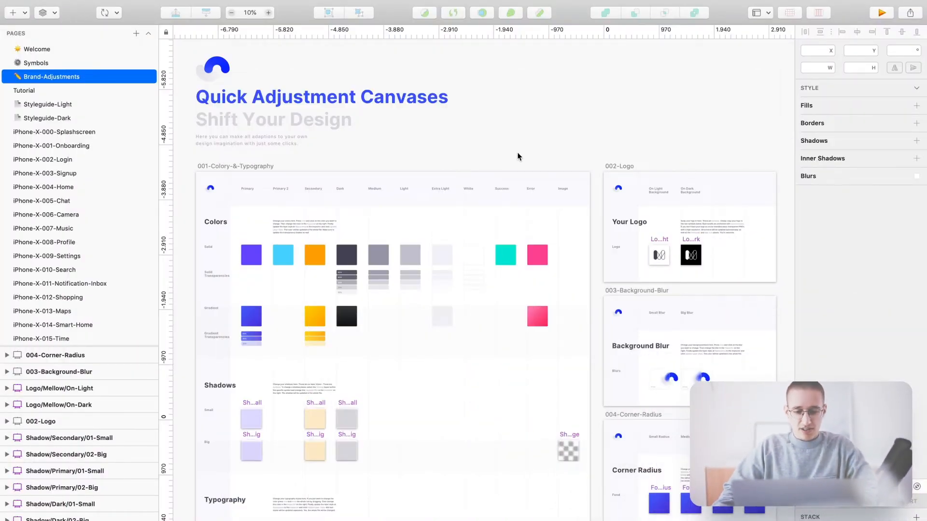
pyautogui.scroll(-1, 521, 154)
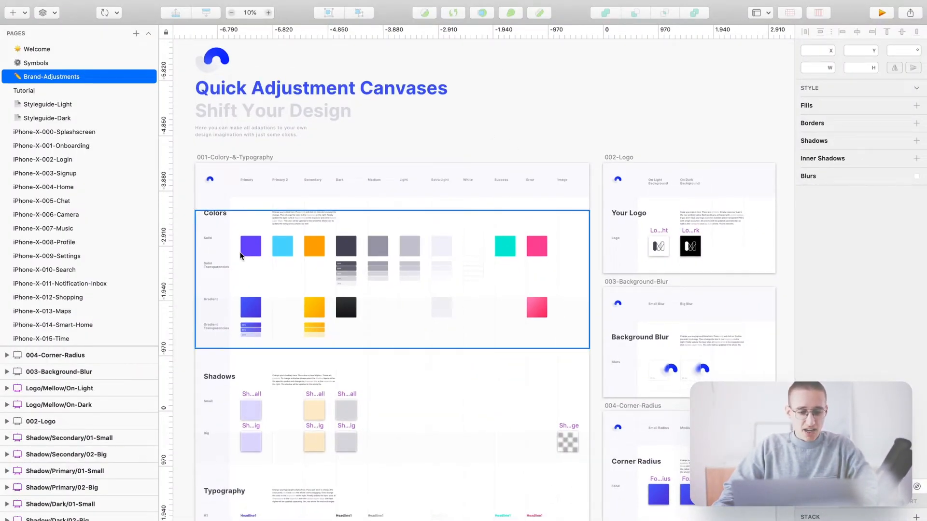
# - Pan and scroll the canvas to frame the Colors swatches of 001-Colory-&-Typography
pyautogui.scroll(-5, 497, 295)
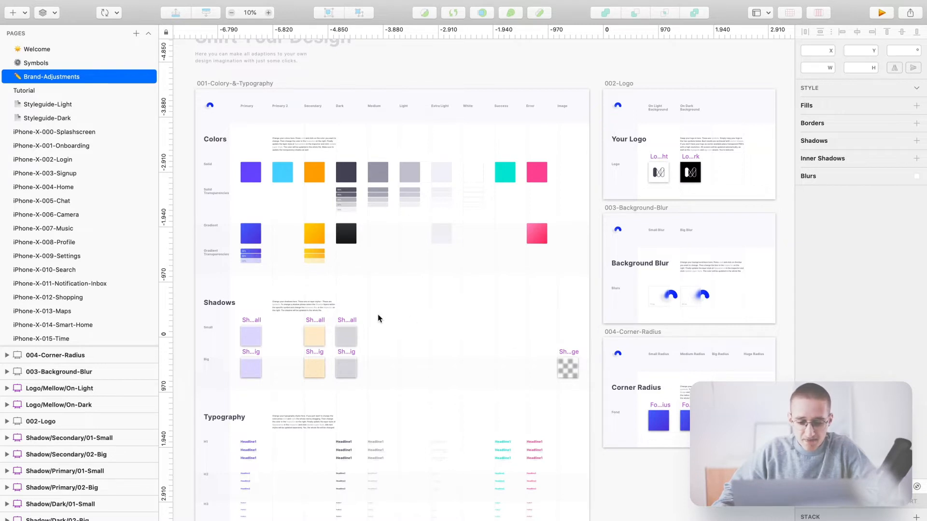
pyautogui.moveTo(383, 288); pyautogui.dragTo(431, 370)
pyautogui.scroll(3, 286, 250)
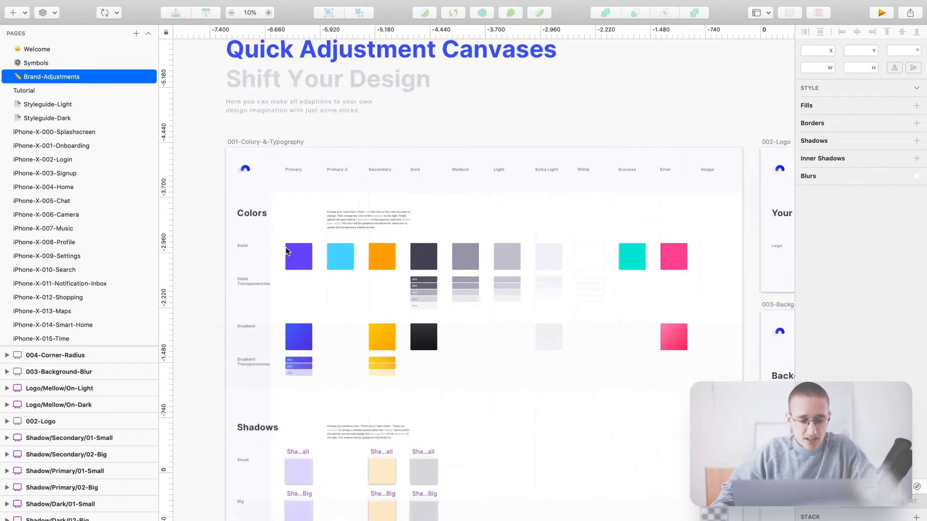
pyautogui.scroll(4, 285, 250)
pyautogui.moveTo(336, 179)
pyautogui.mouseDown()
pyautogui.moveTo(299, 173)
pyautogui.moveTo(320, 176)
pyautogui.mouseUp()
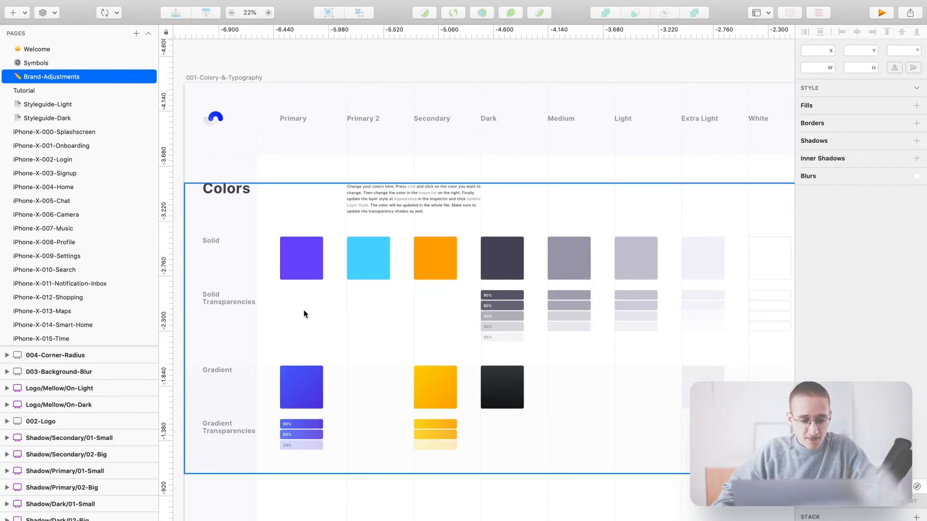
# - Change the Primary solid swatch fill to bright blue 31B2FF and update its layer style
pyautogui.click(301, 256)
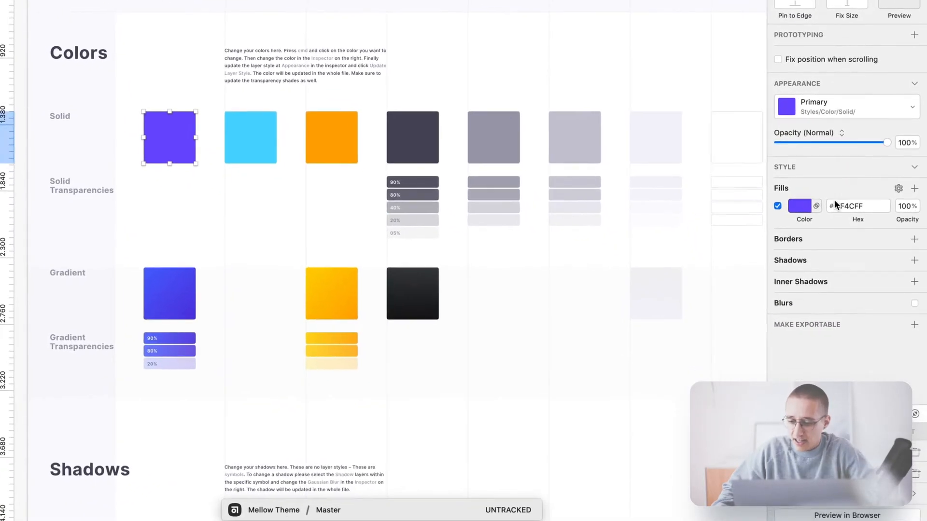
pyautogui.click(800, 206)
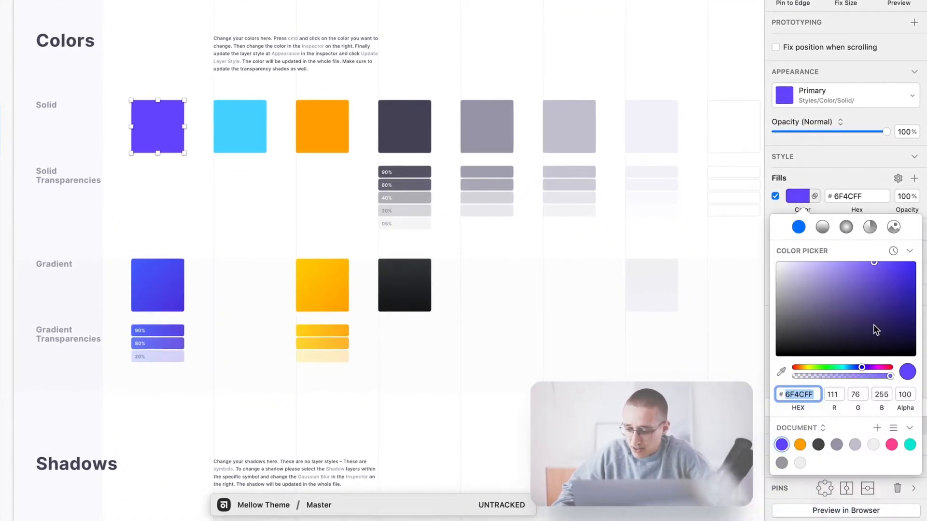
pyautogui.moveTo(861, 368); pyautogui.dragTo(848, 369)
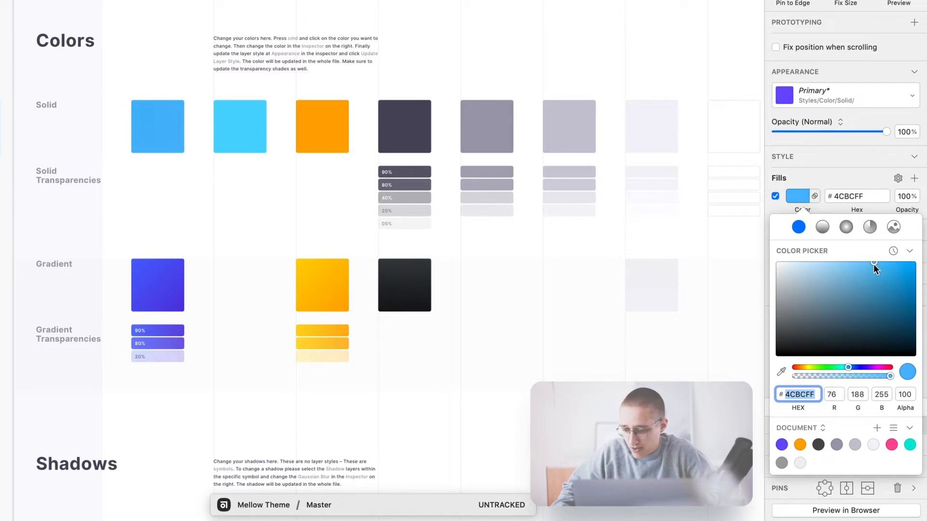
pyautogui.moveTo(874, 265); pyautogui.dragTo(888, 256)
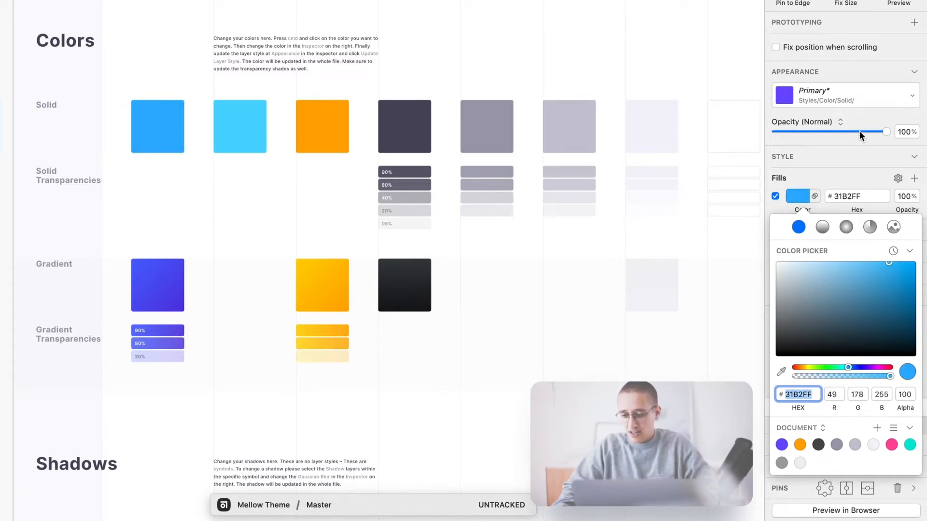
pyautogui.click(853, 92)
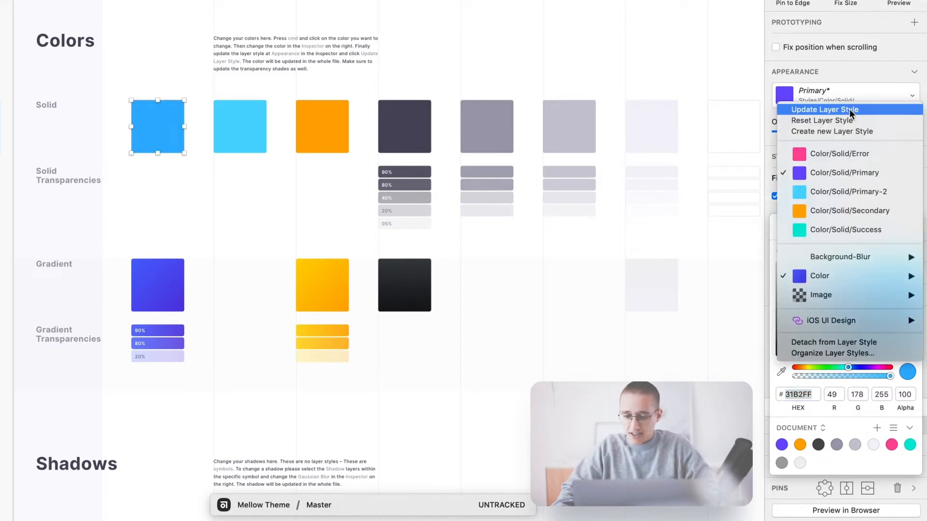
pyautogui.click(850, 109)
# - Select the Primary gradient square
pyautogui.hscroll(-1, 321, 148)
pyautogui.hscroll(-5, 320, 148)
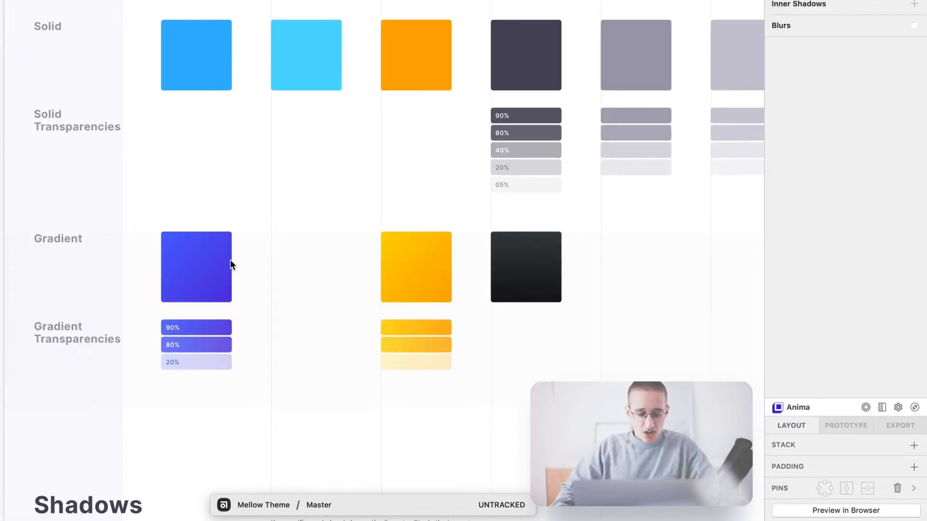
pyautogui.click(203, 245)
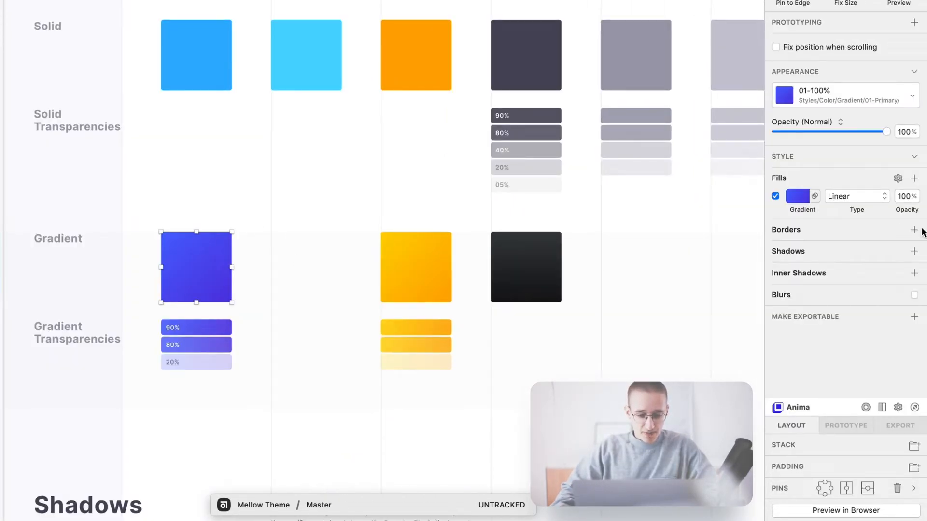
# - Set the Primary gradient square's stops to blue 31B2FF and a pale light blue
pyautogui.click(802, 198)
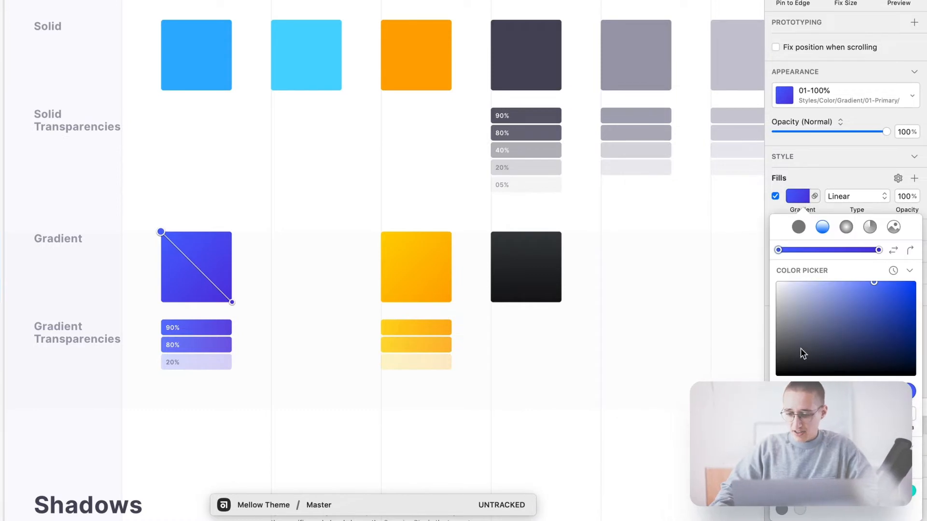
pyautogui.click(879, 249)
pyautogui.click(798, 415)
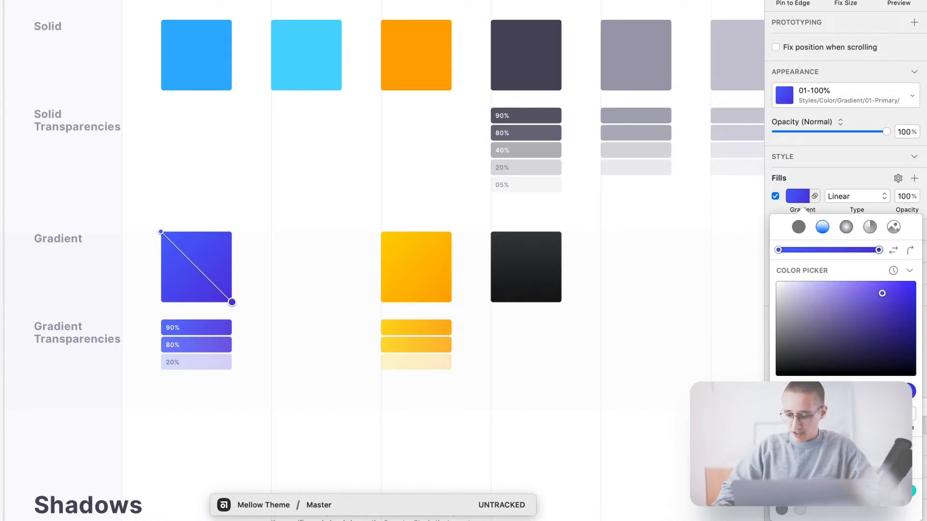
pyautogui.write('31B2FF')
pyautogui.press('Return')
pyautogui.click(778, 250)
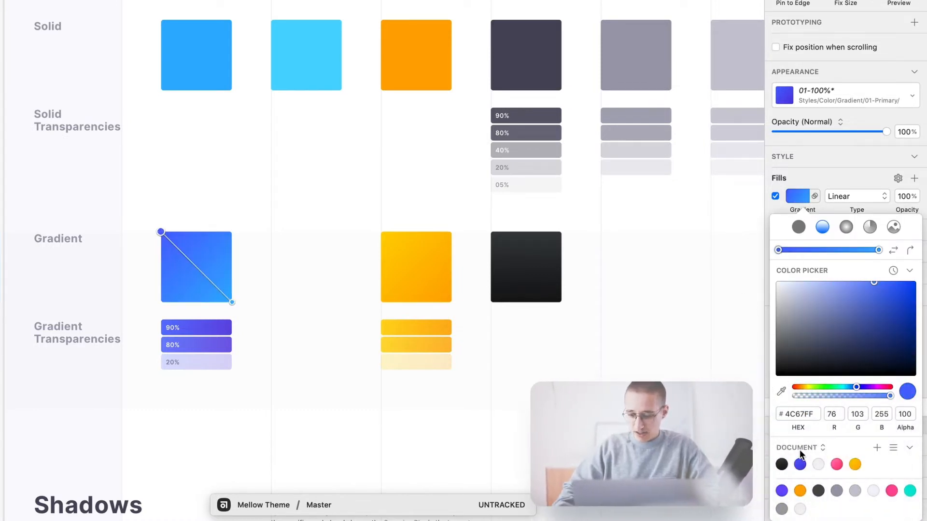
pyautogui.click(805, 414)
pyautogui.write('56C0FF')
pyautogui.press('Return')
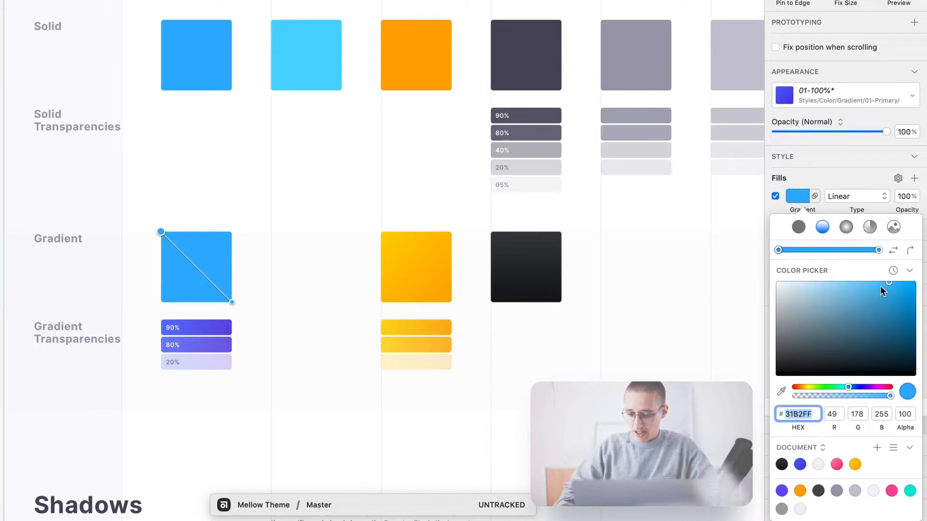
pyautogui.moveTo(866, 276); pyautogui.dragTo(835, 268)
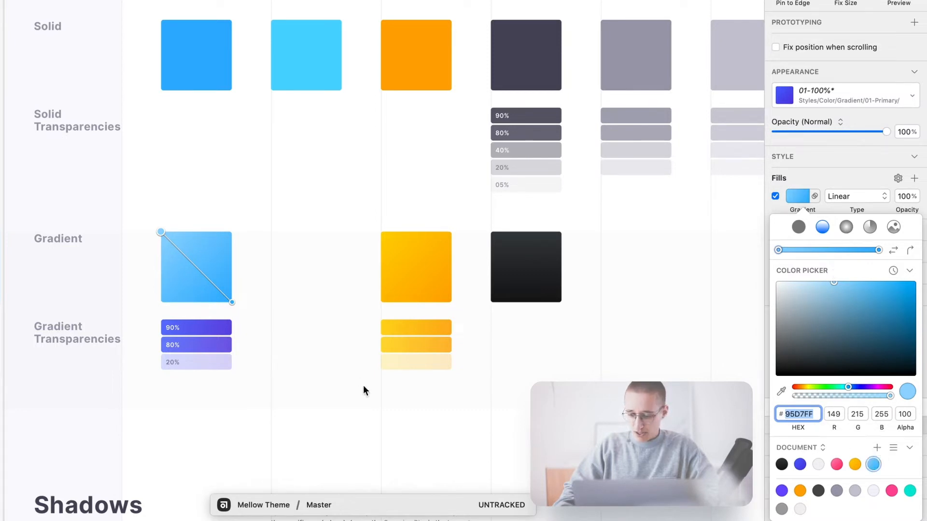
pyautogui.click(327, 376)
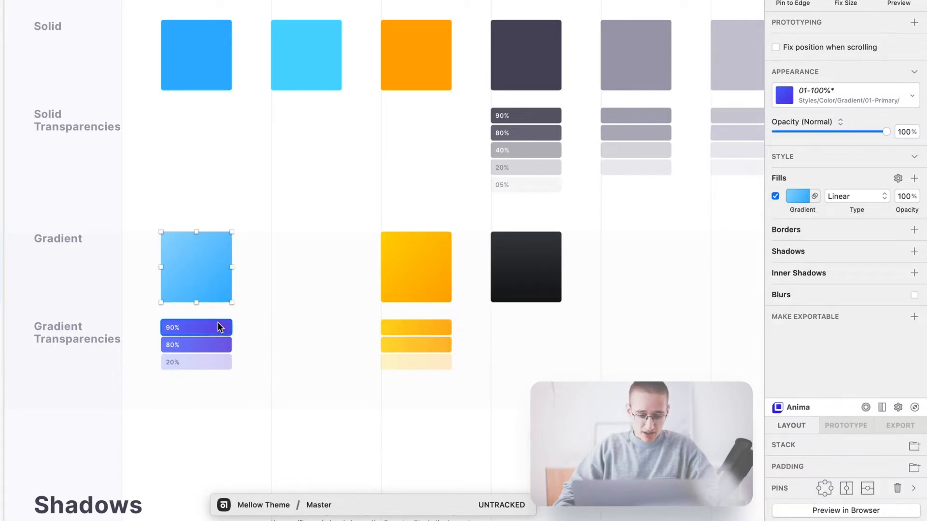
pyautogui.scroll(2, 175, 372)
pyautogui.scroll(5, 176, 375)
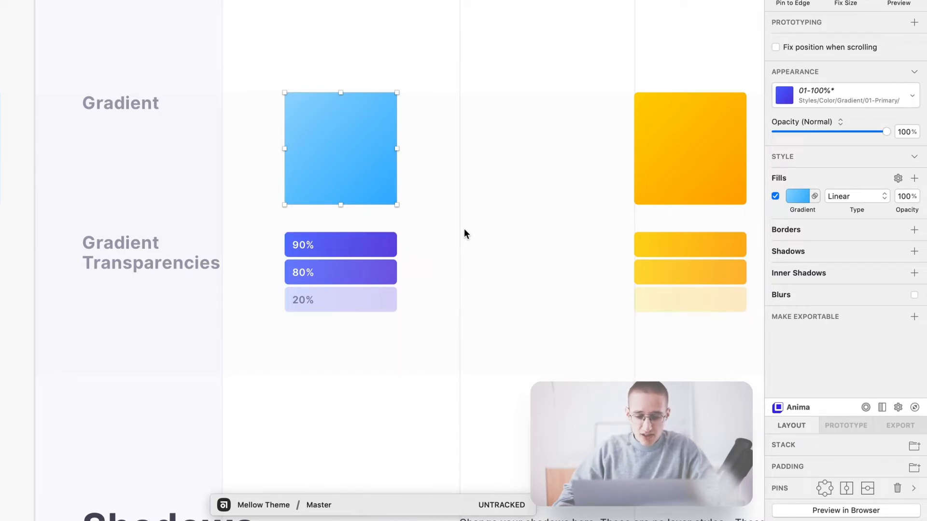
# - Apply the saved light-blue gradient to the 90%, 80% and 20% transparency bars
pyautogui.click(386, 235)
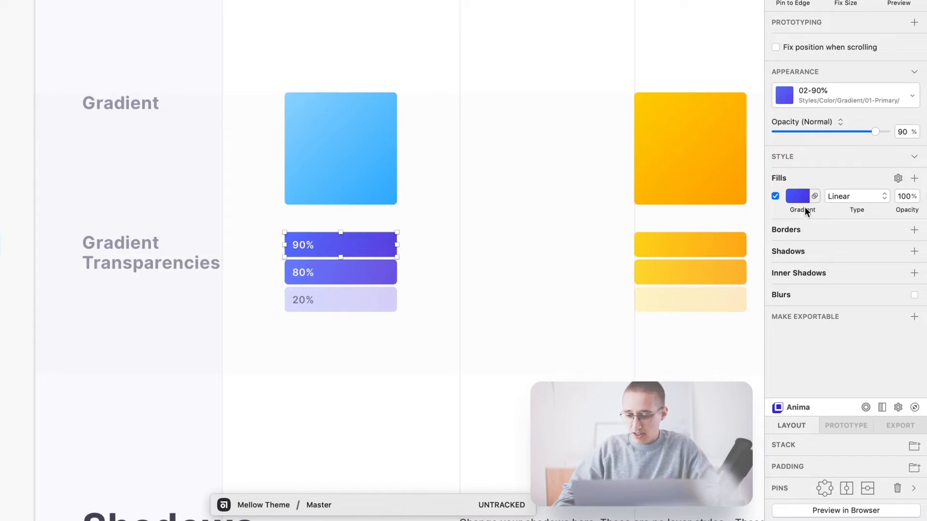
pyautogui.click(801, 198)
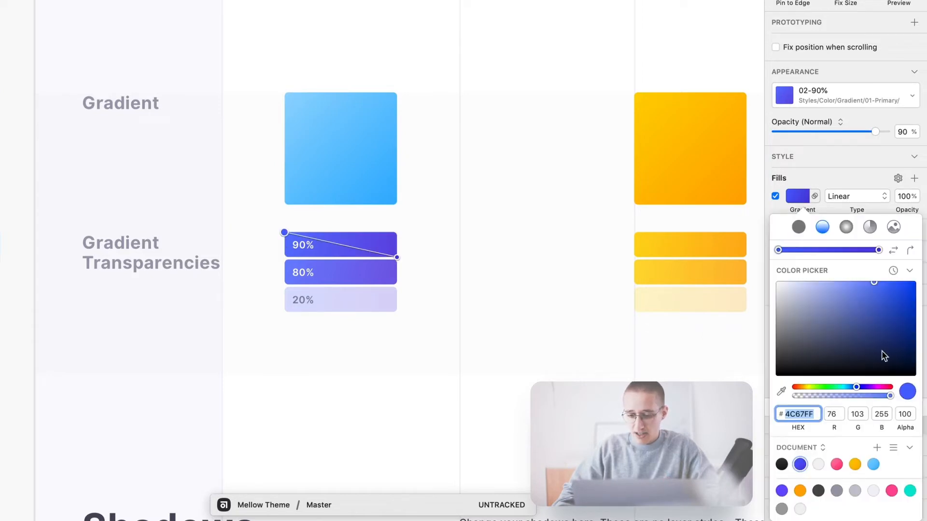
pyautogui.click(874, 465)
pyautogui.click(384, 270)
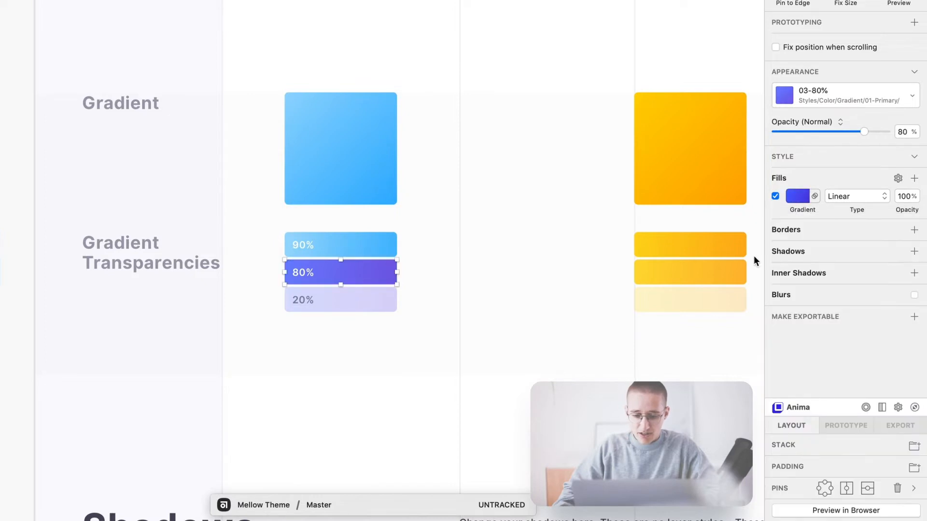
pyautogui.click(804, 195)
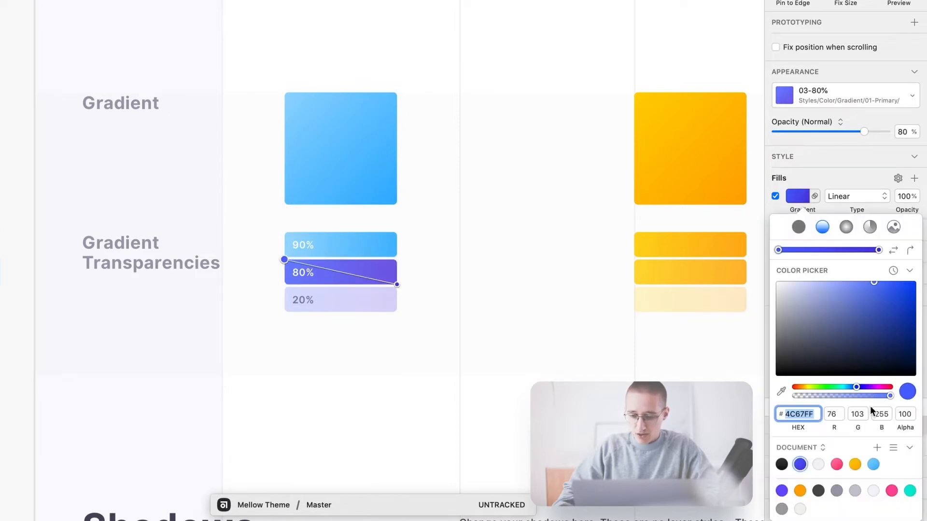
pyautogui.click(875, 465)
pyautogui.click(327, 305)
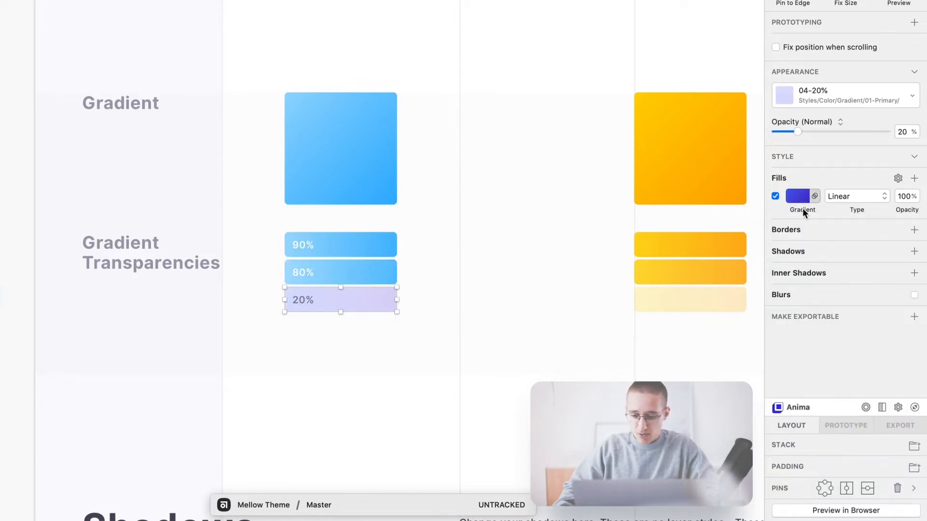
pyautogui.click(803, 207)
pyautogui.click(874, 465)
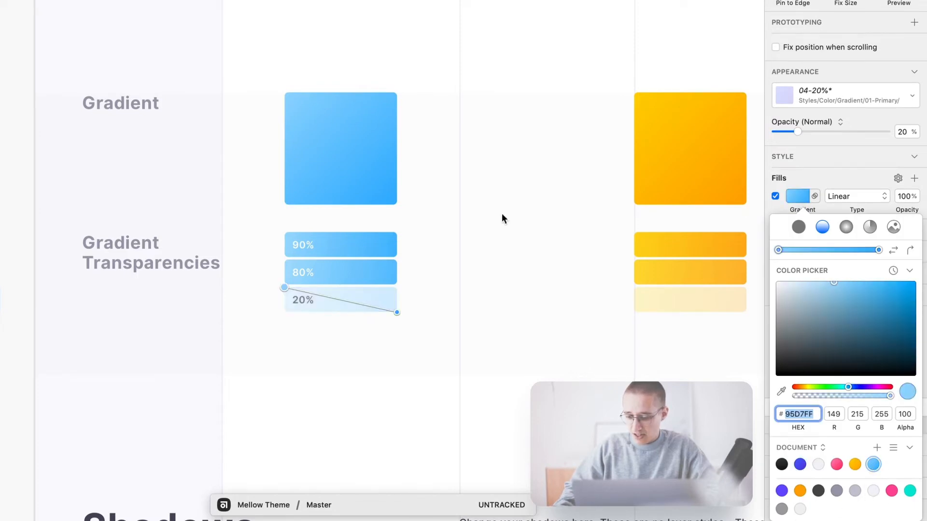
# - Update the layer styles of the three bars and the gradient square together
pyautogui.click(389, 244)
pyautogui.keyDown('shift'); pyautogui.click(395, 271); pyautogui.keyUp('shift')
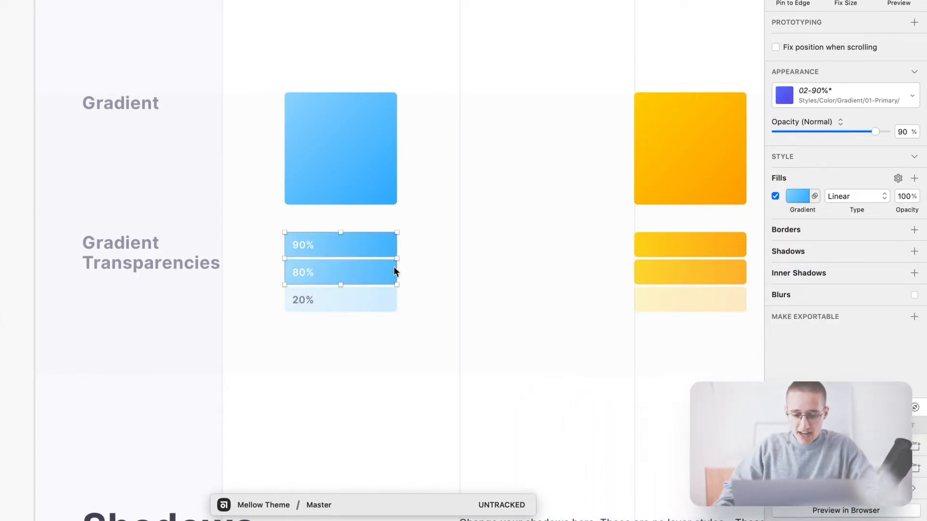
pyautogui.keyDown('shift'); pyautogui.click(393, 298); pyautogui.keyUp('shift')
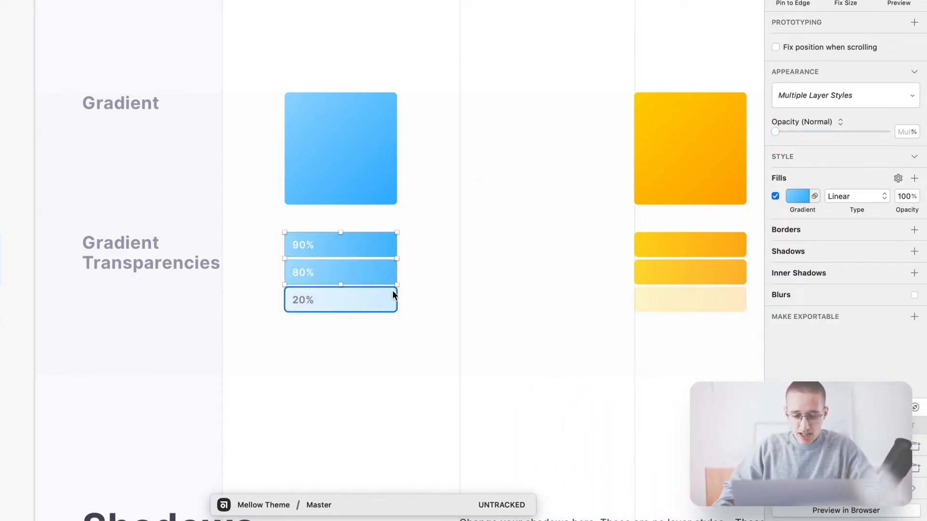
pyautogui.keyDown('shift'); pyautogui.click(352, 99); pyautogui.keyUp('shift')
pyautogui.click(824, 95)
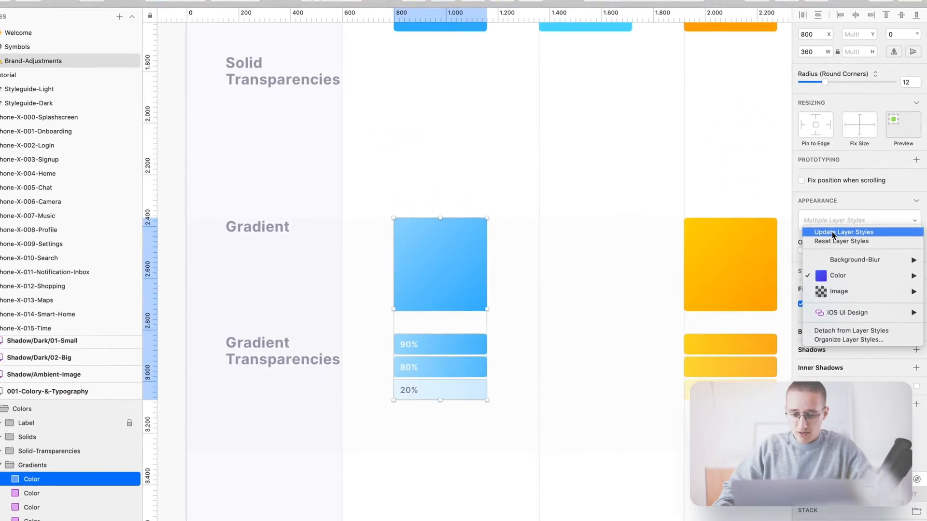
pyautogui.click(828, 199)
# - Bring the Shadows section into view and inspect the Secondary shadows' blur settings
pyautogui.moveTo(467, 485); pyautogui.dragTo(472, 211)
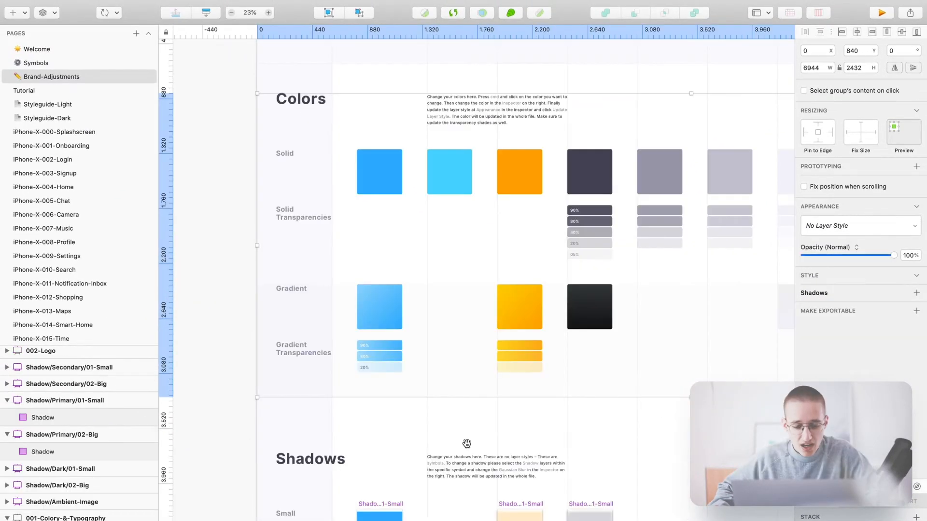
pyautogui.scroll(3, 401, 358)
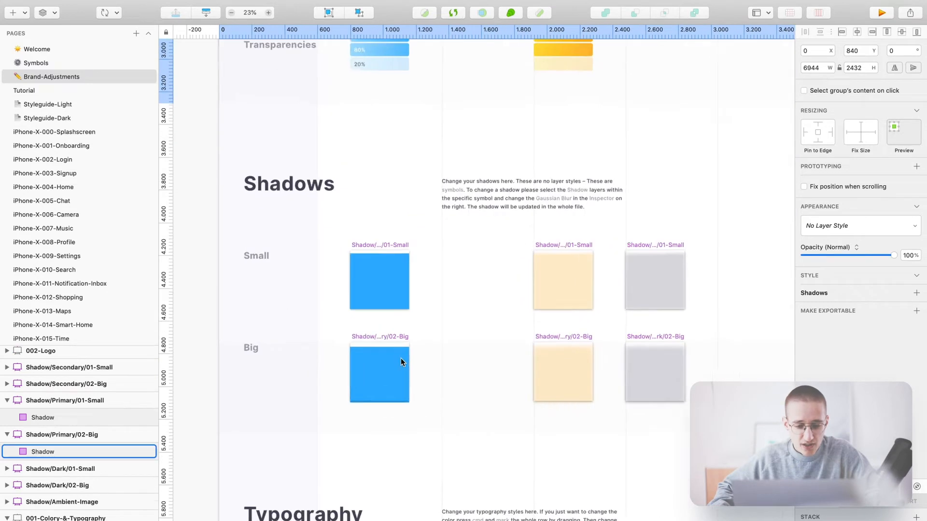
pyautogui.moveTo(490, 280); pyautogui.dragTo(475, 304)
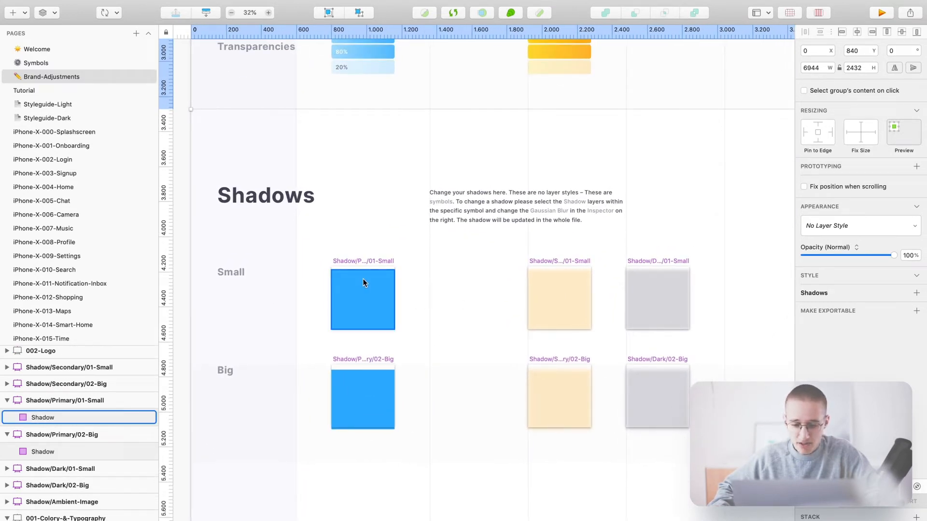
pyautogui.click(554, 288)
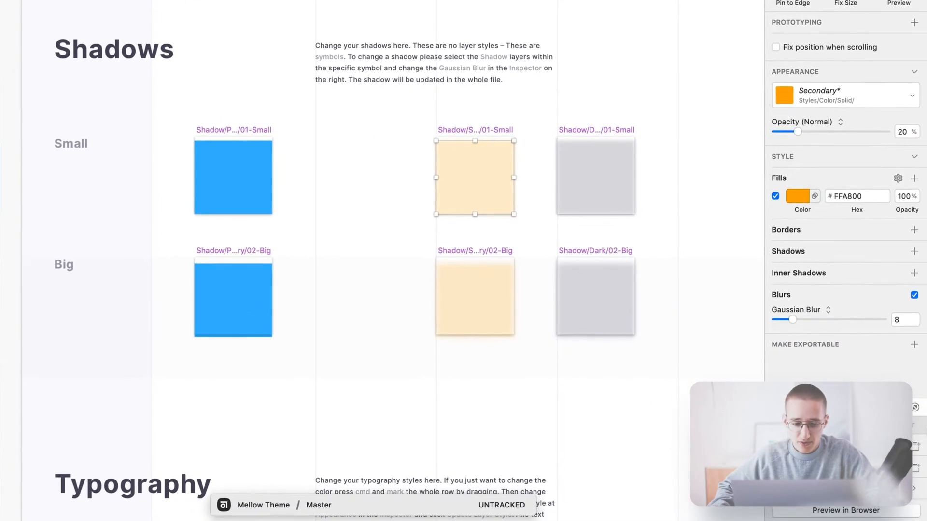
pyautogui.click(482, 297)
# - Give the small Primary shadow box a Gaussian blur of 8
pyautogui.click(235, 171)
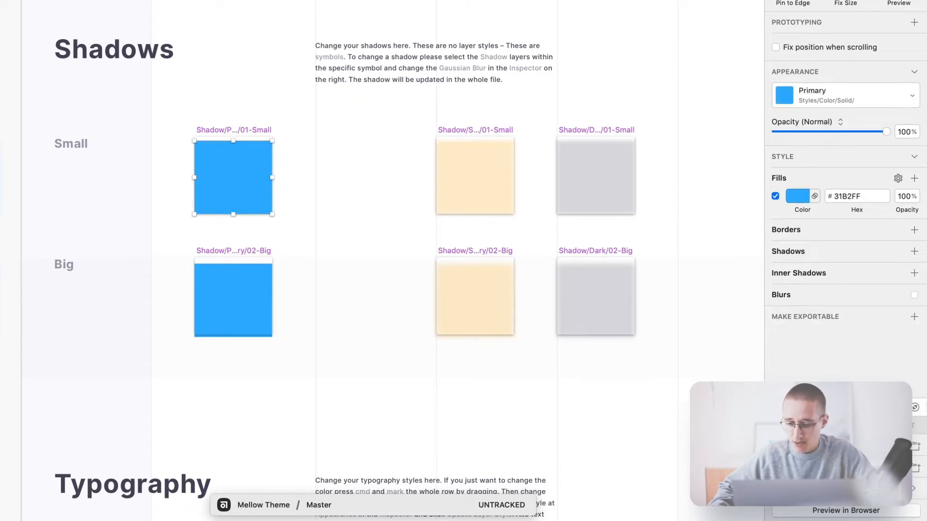
pyautogui.click(915, 295)
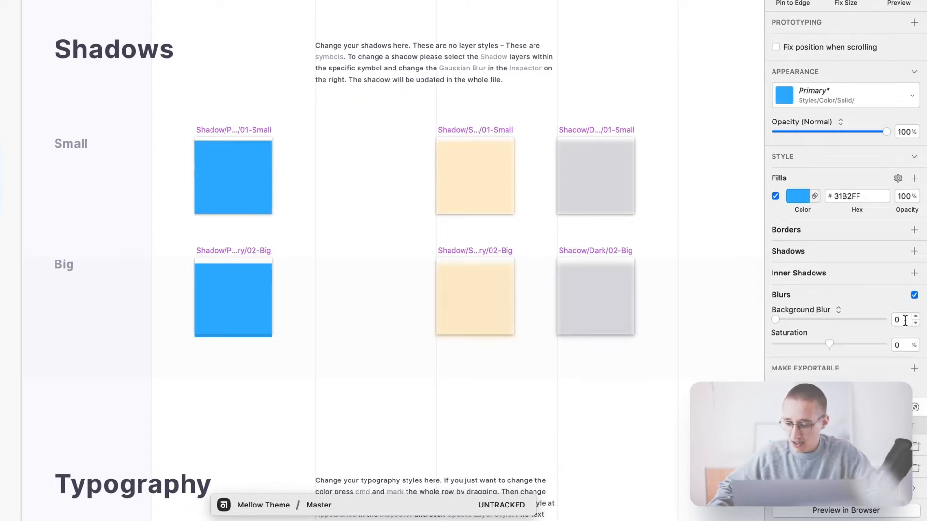
pyautogui.click(905, 320)
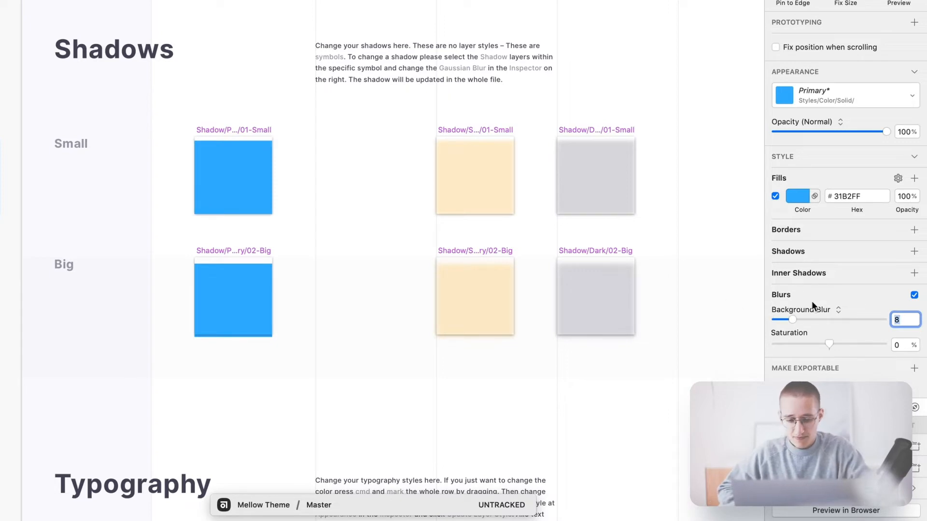
pyautogui.click(814, 309)
pyautogui.click(810, 278)
# - Give the big Primary shadow box a Gaussian blur of 12
pyautogui.click(238, 290)
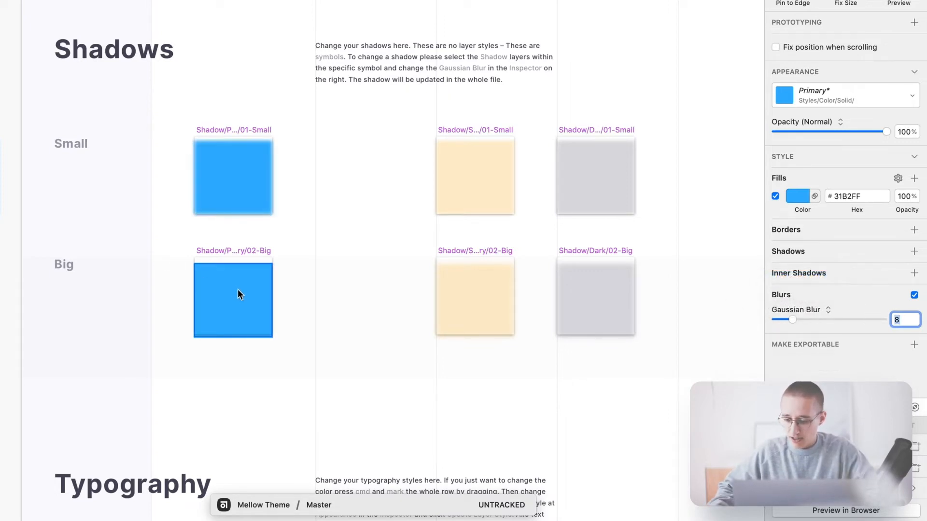
pyautogui.click(914, 295)
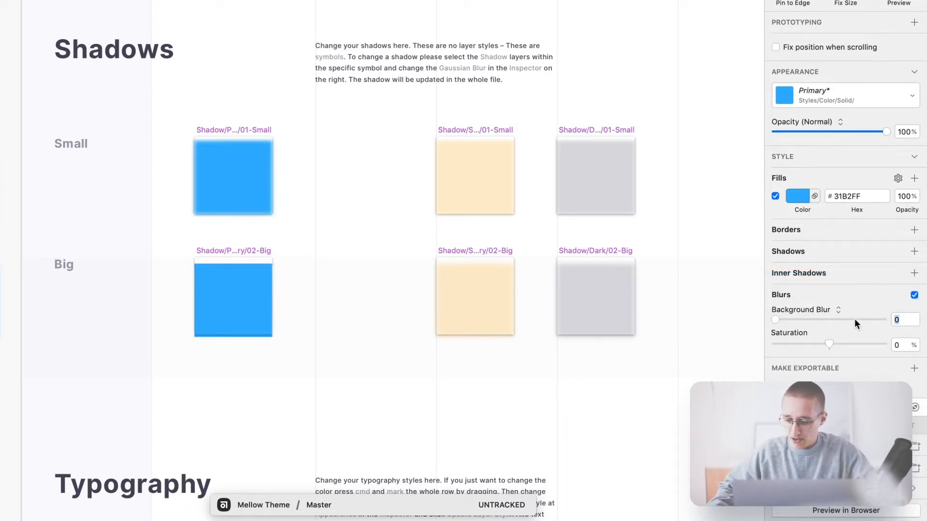
pyautogui.write('12')
pyautogui.press('Return')
pyautogui.click(502, 296)
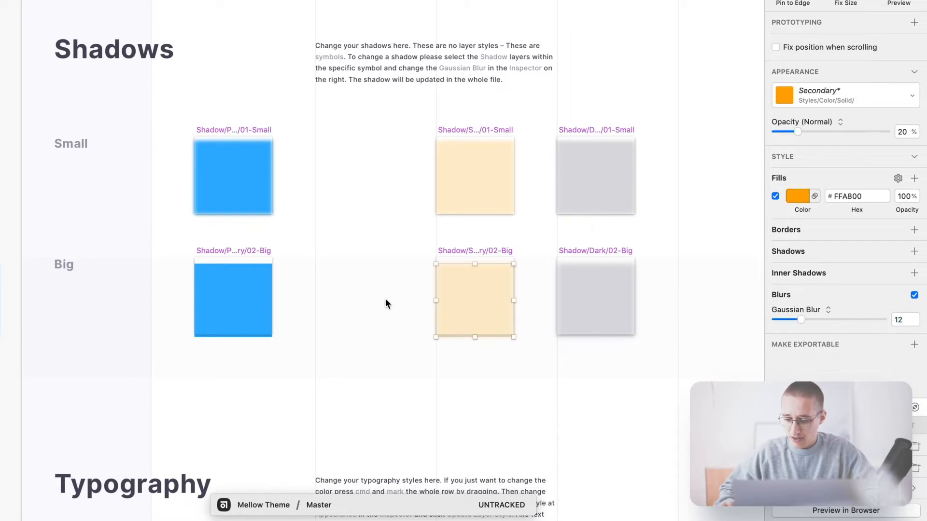
pyautogui.click(213, 295)
pyautogui.click(796, 310)
pyautogui.click(799, 277)
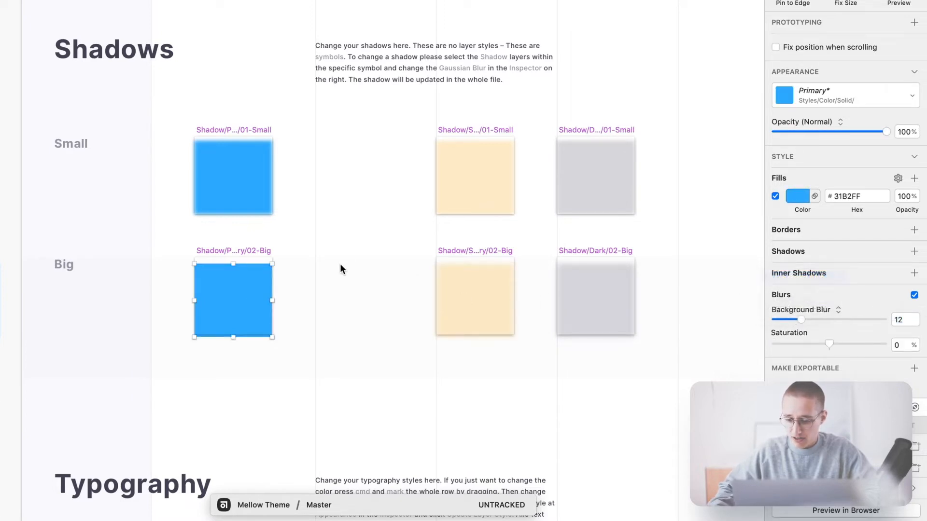
pyautogui.click(337, 270)
# - Set both blue Primary shadow boxes to 20% opacity, matching the beige shadows
pyautogui.scroll(-1, 328, 265)
pyautogui.scroll(-3, 322, 257)
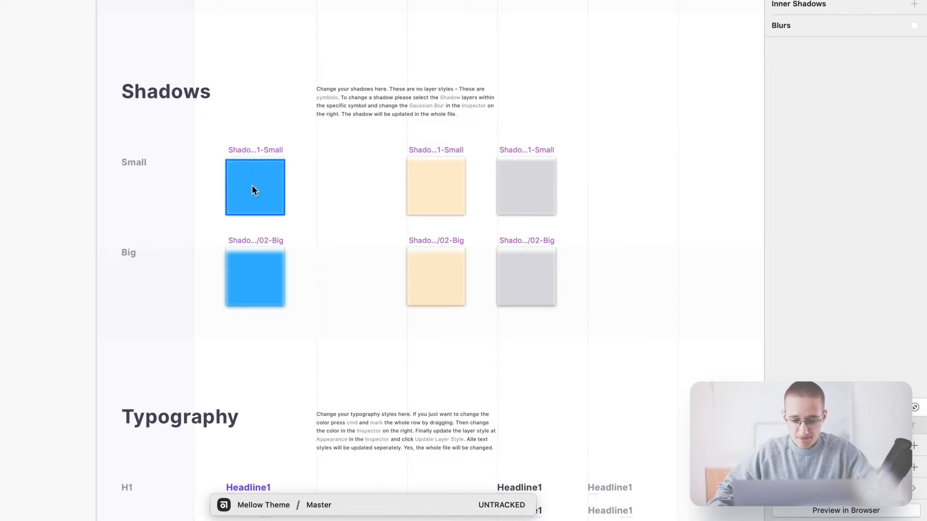
pyautogui.click(435, 196)
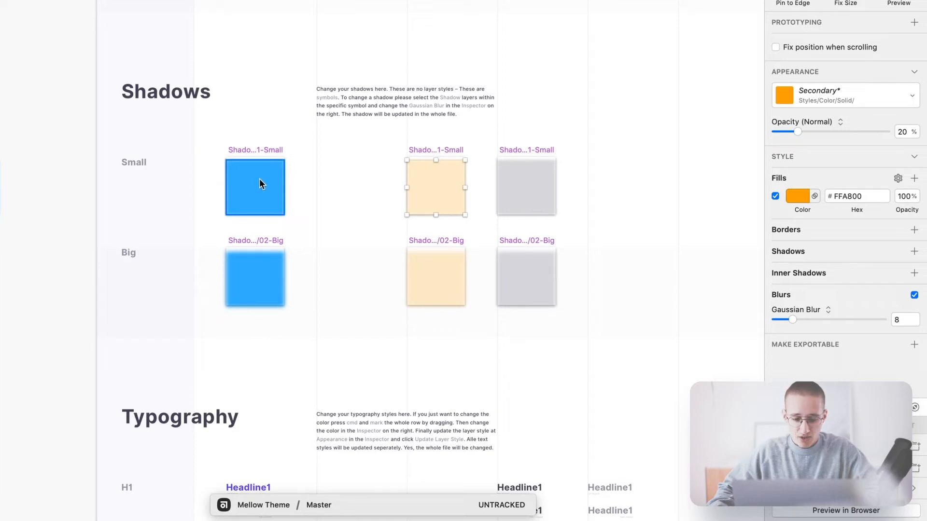
pyautogui.click(432, 274)
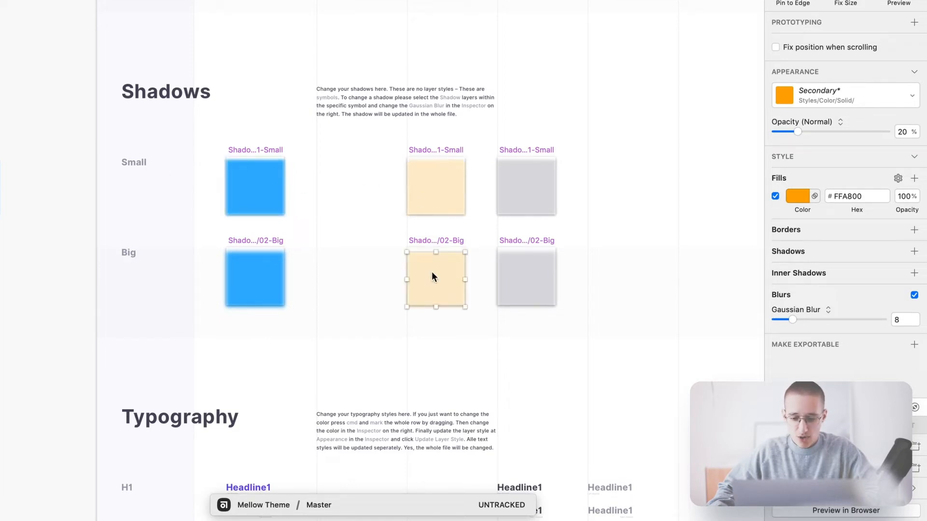
pyautogui.click(284, 184)
pyautogui.keyDown('shift'); pyautogui.click(277, 263); pyautogui.keyUp('shift')
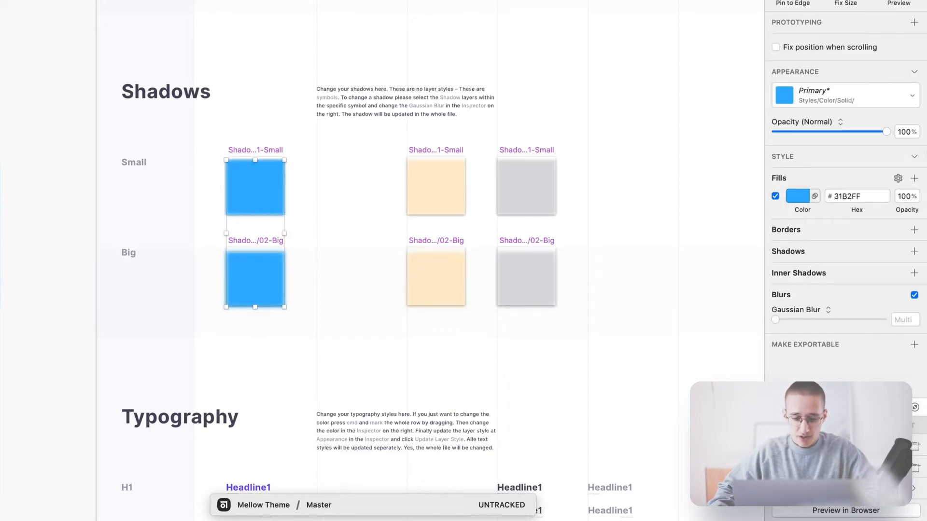
pyautogui.click(901, 131)
pyautogui.write('20')
pyautogui.press('Return')
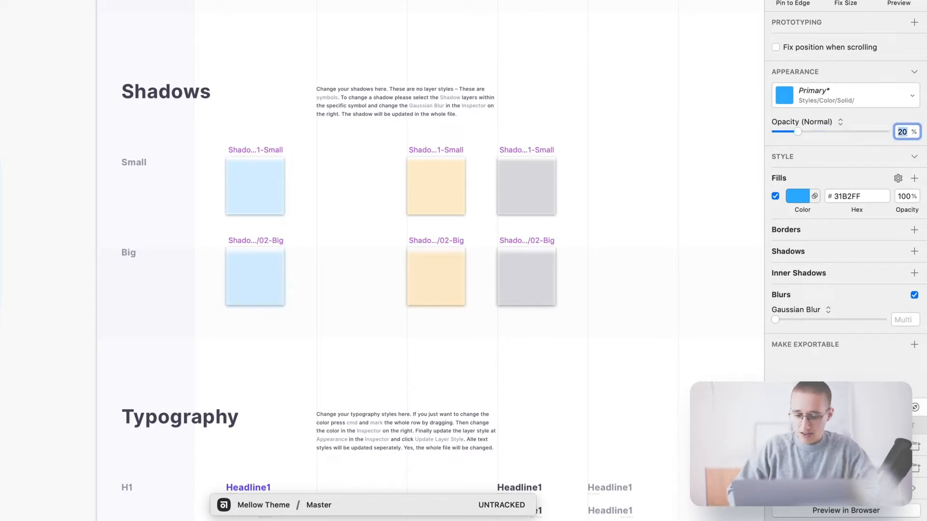
pyautogui.click(348, 195)
pyautogui.scroll(-3, 348, 196)
pyautogui.moveTo(351, 221); pyautogui.dragTo(352, 166)
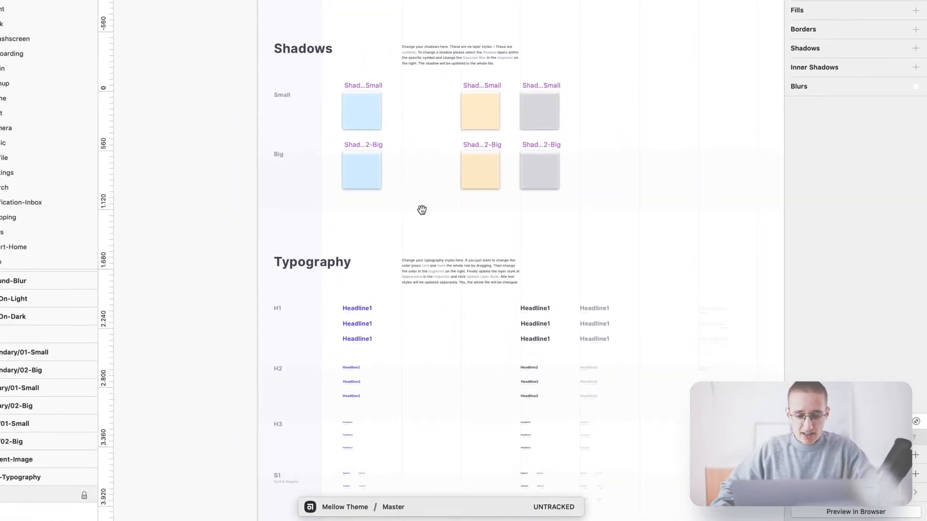
# - Eyedrop #31B2FF onto the Headline1–B2 text column and update their text styles
pyautogui.moveTo(422, 210); pyautogui.dragTo(420, 168)
pyautogui.scroll(-3, 424, 141)
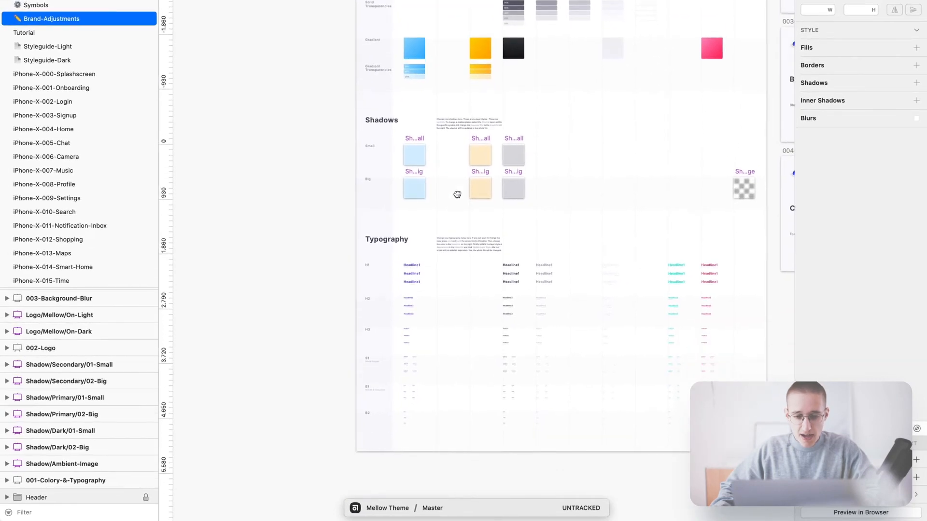
pyautogui.moveTo(457, 195); pyautogui.dragTo(453, 189)
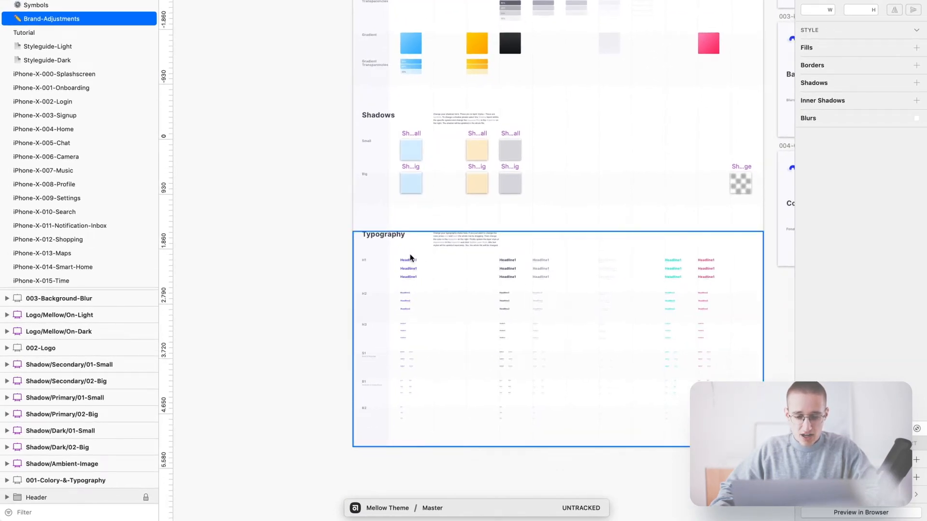
pyautogui.moveTo(396, 248); pyautogui.dragTo(424, 431)
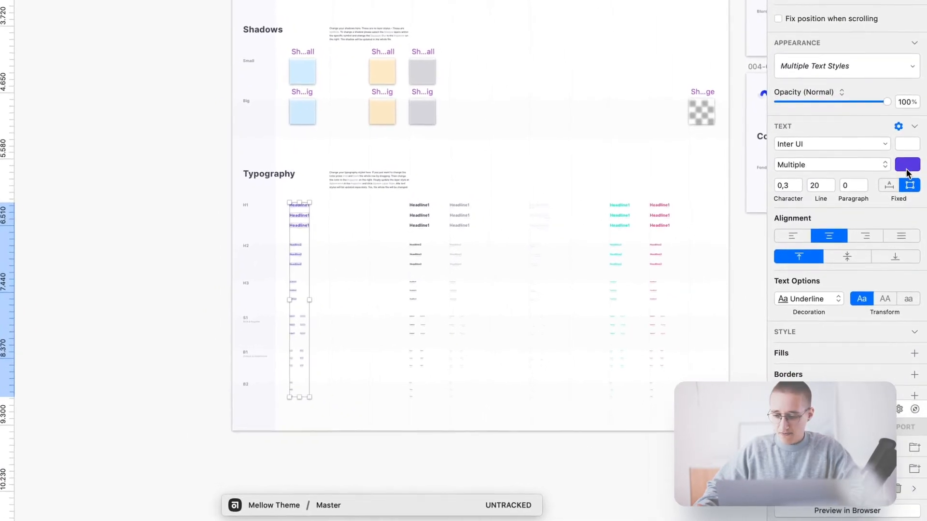
pyautogui.click(908, 178)
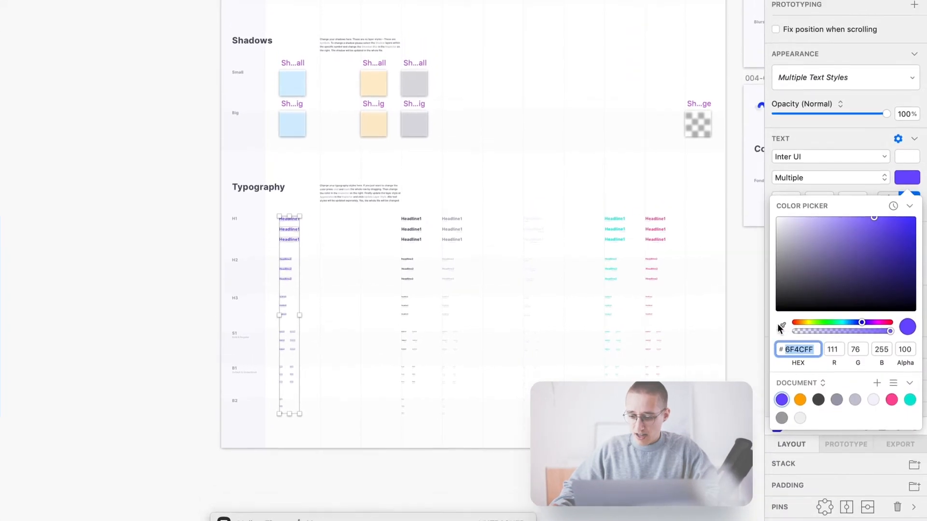
pyautogui.click(781, 308)
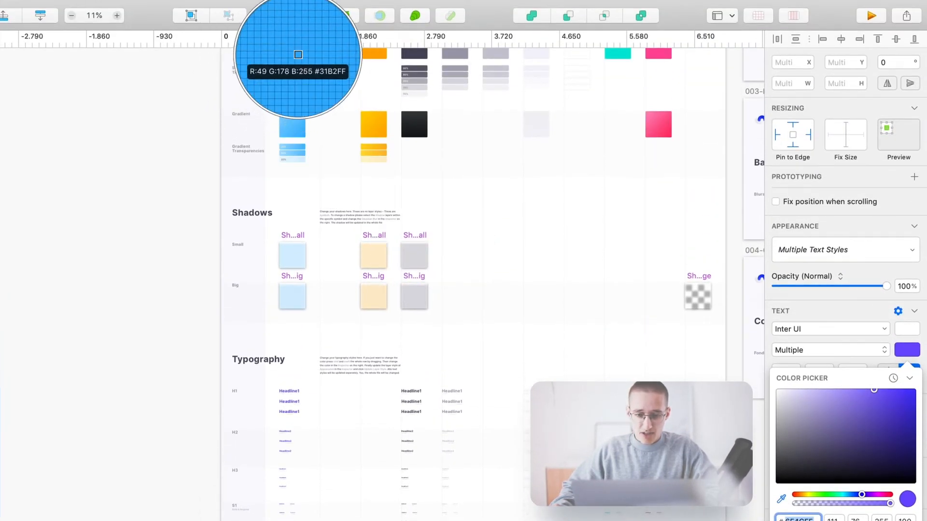
pyautogui.click(296, 56)
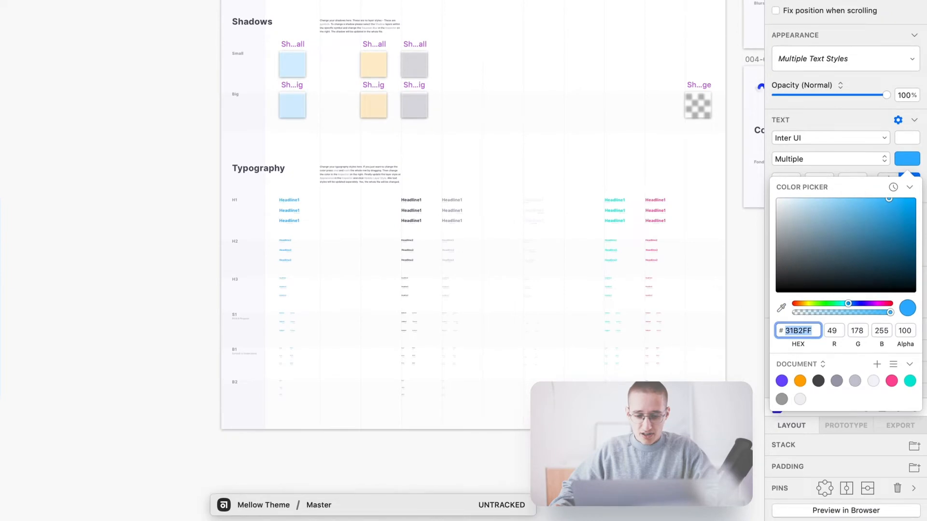
pyautogui.press('Escape')
pyautogui.click(806, 60)
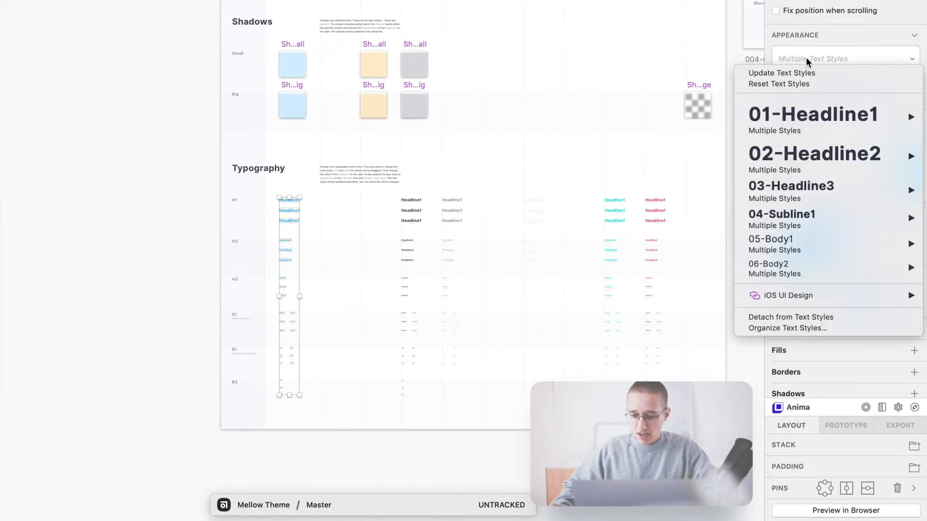
pyautogui.click(828, 166)
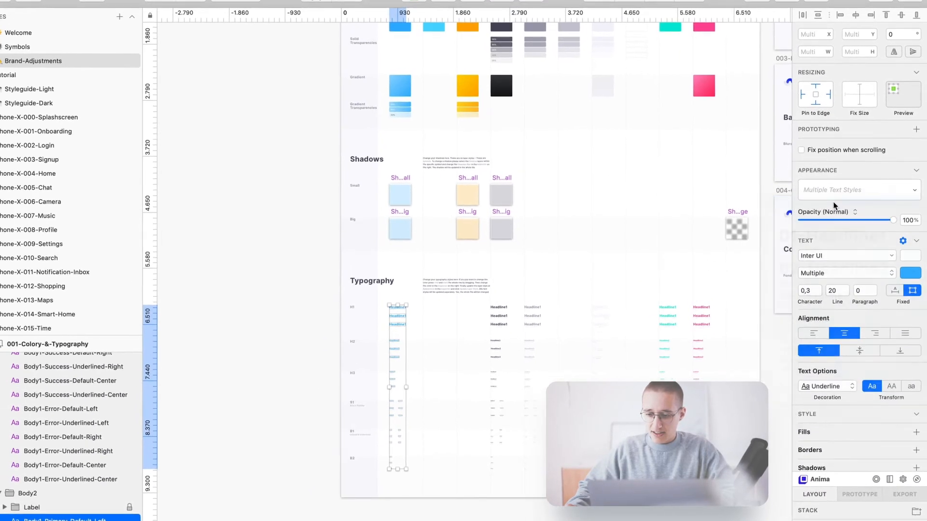
pyautogui.click(257, 139)
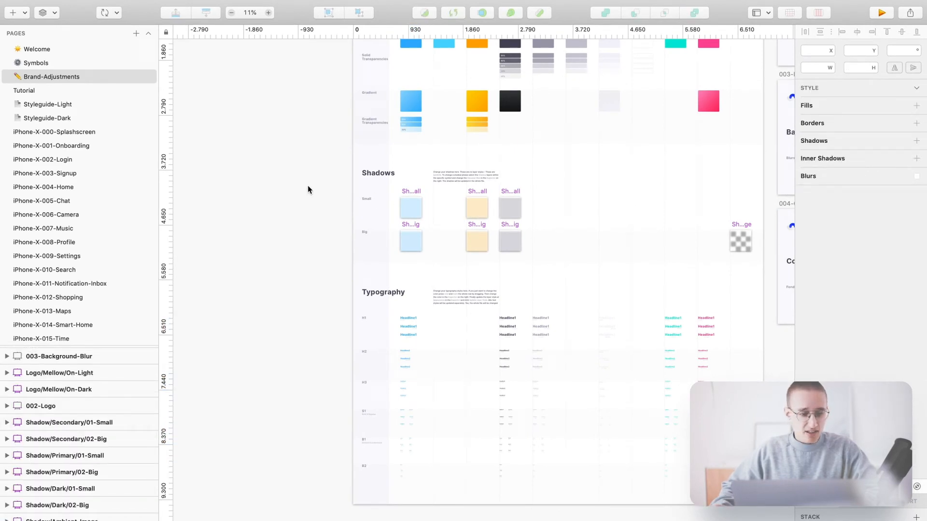
pyautogui.click(80, 134)
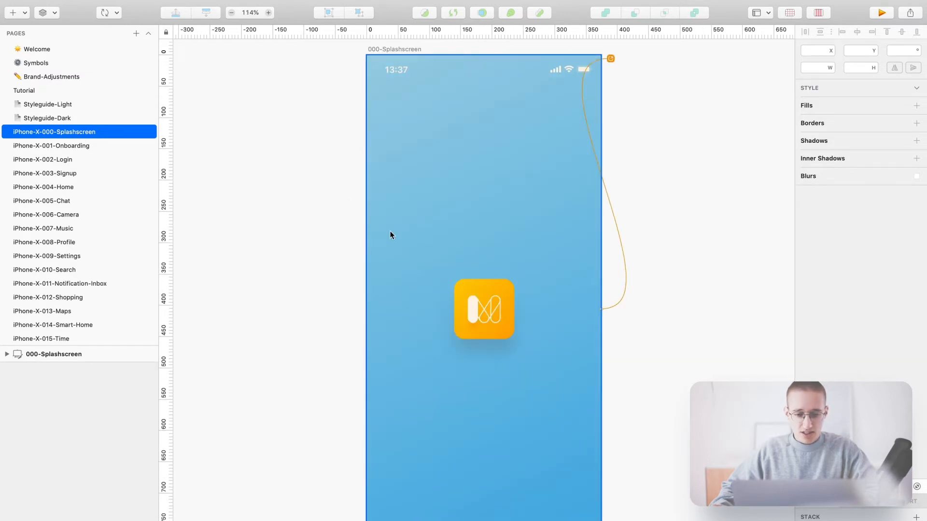
pyautogui.click(61, 161)
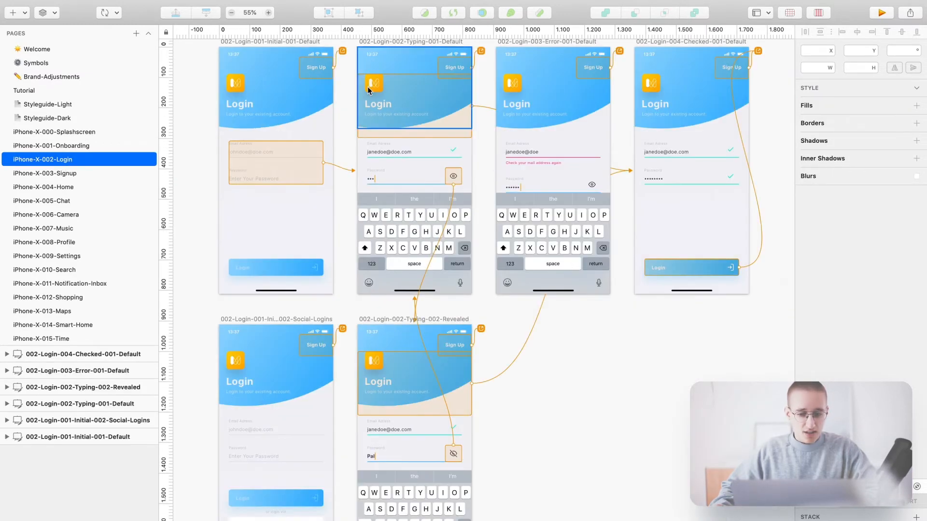
pyautogui.click(75, 187)
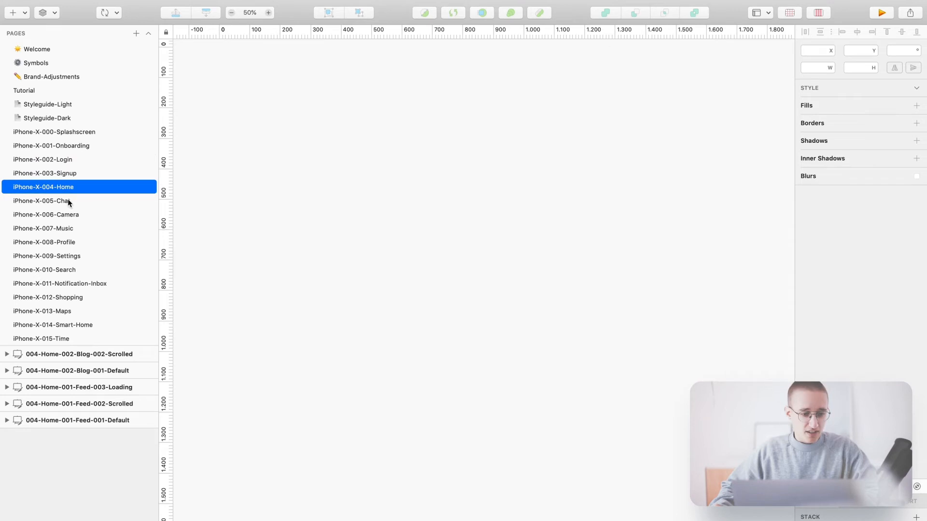
pyautogui.click(76, 199)
pyautogui.scroll(-6, 611, 234)
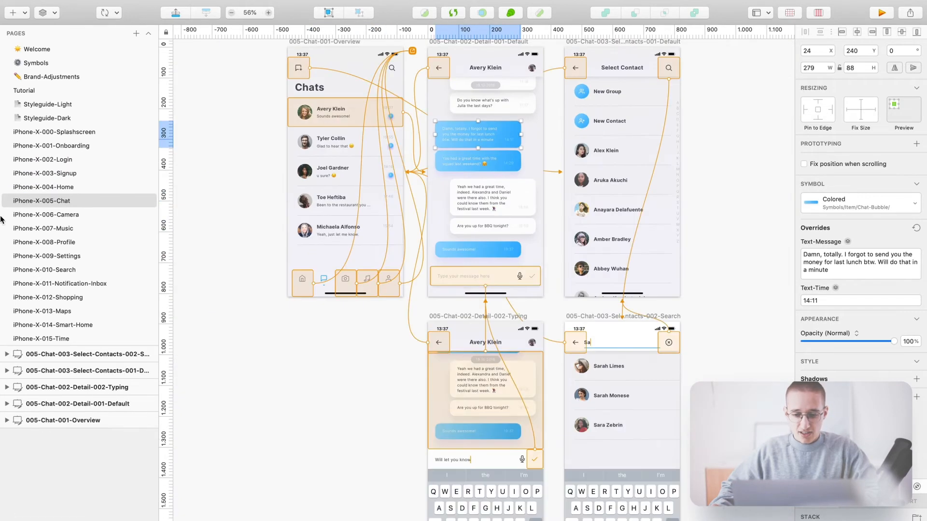
pyautogui.click(61, 232)
pyautogui.click(72, 256)
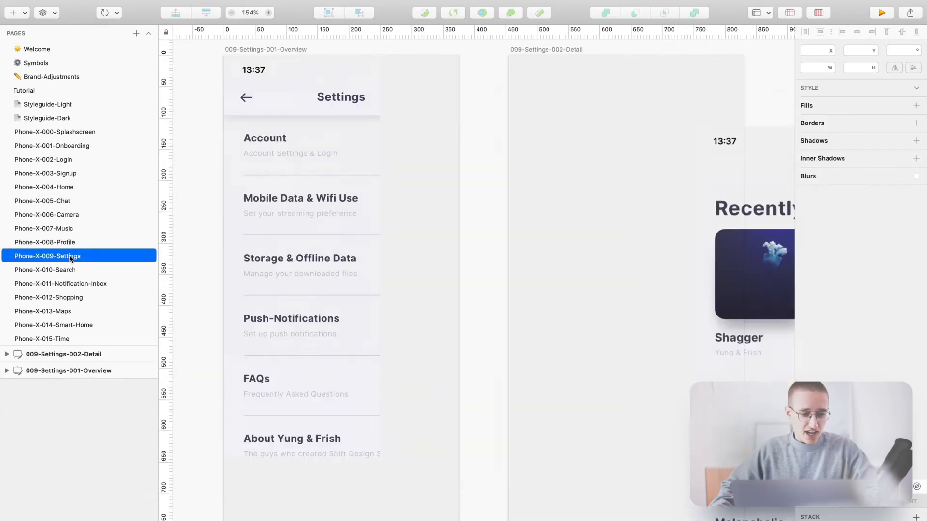
pyautogui.click(56, 271)
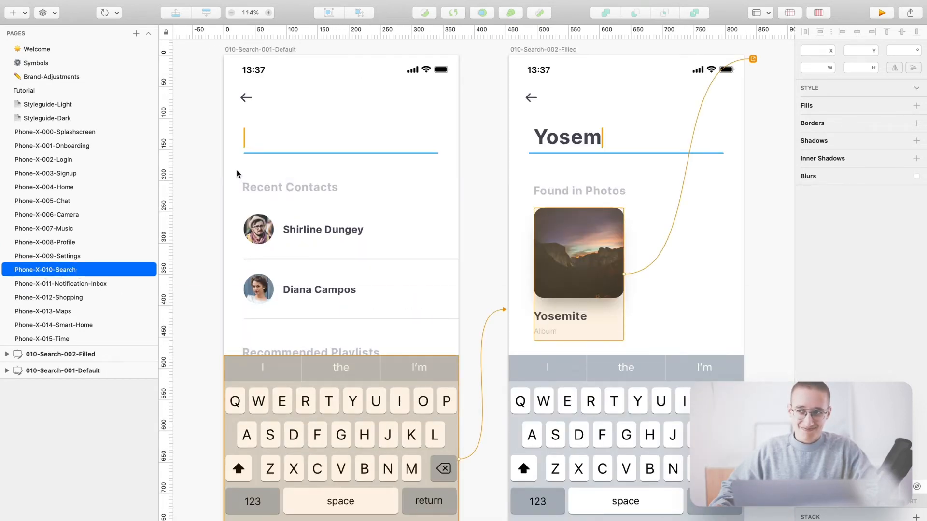
pyautogui.click(45, 77)
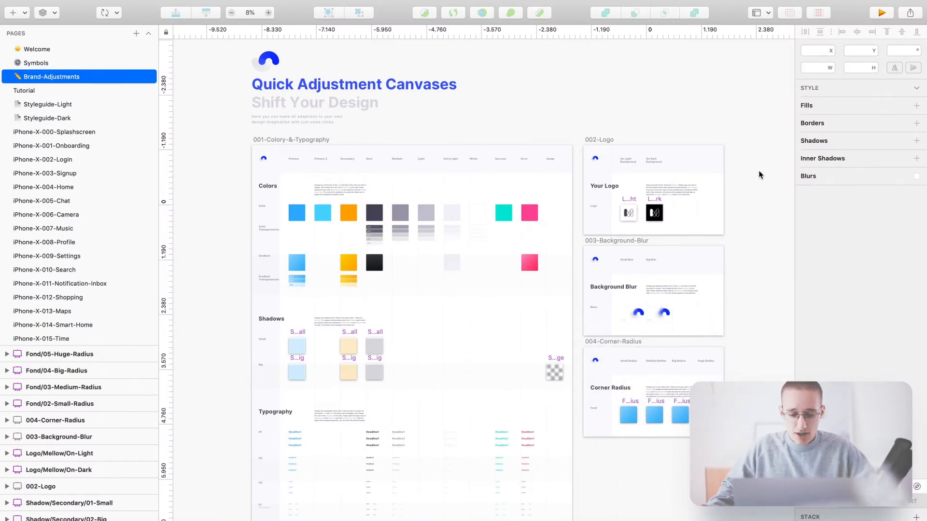
pyautogui.scroll(5, 760, 155)
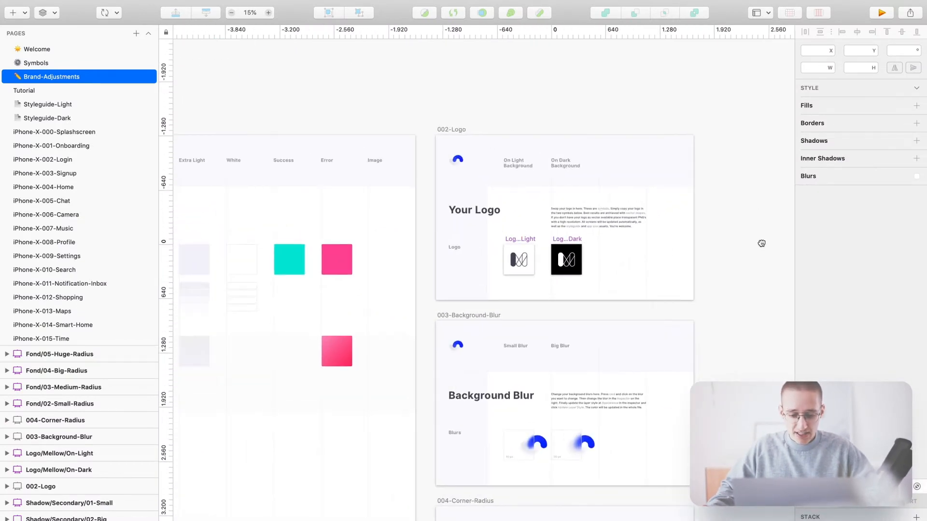
pyautogui.moveTo(762, 243); pyautogui.dragTo(726, 223)
pyautogui.scroll(3, 569, 110)
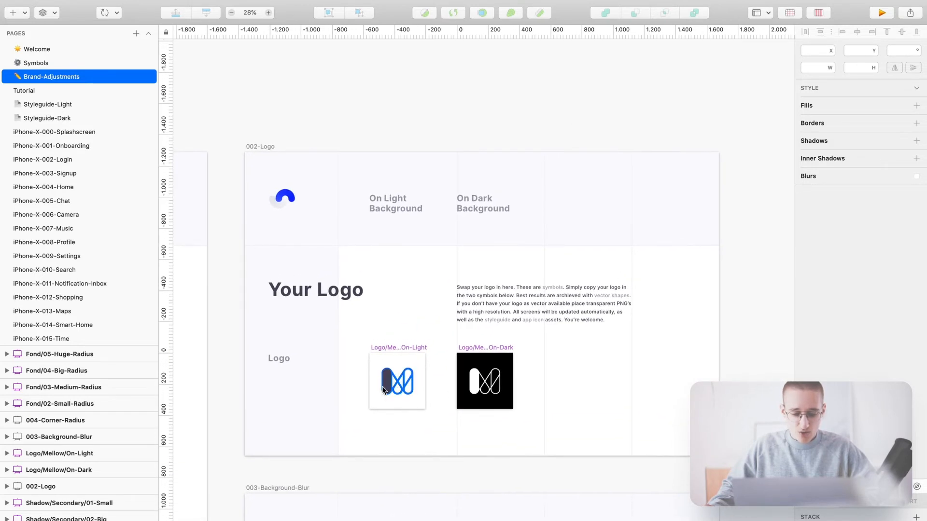
pyautogui.click(386, 377)
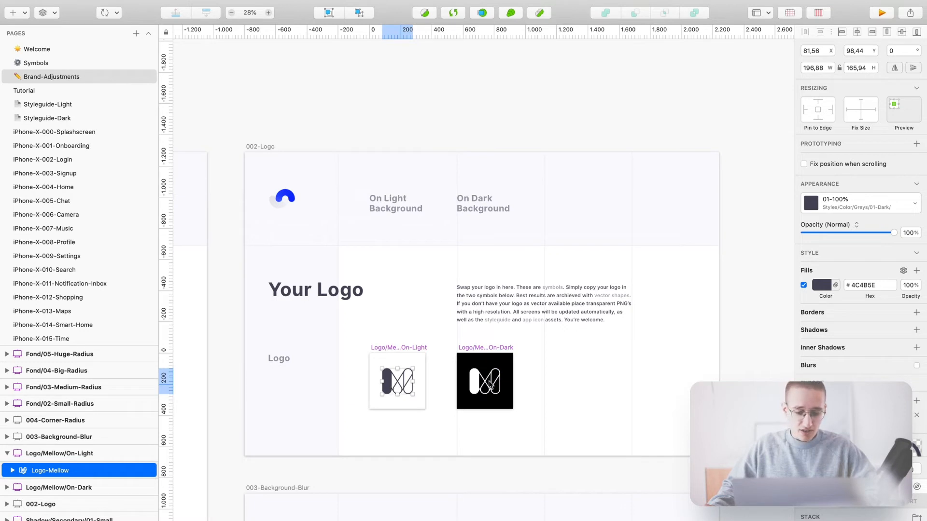
pyautogui.click(560, 381)
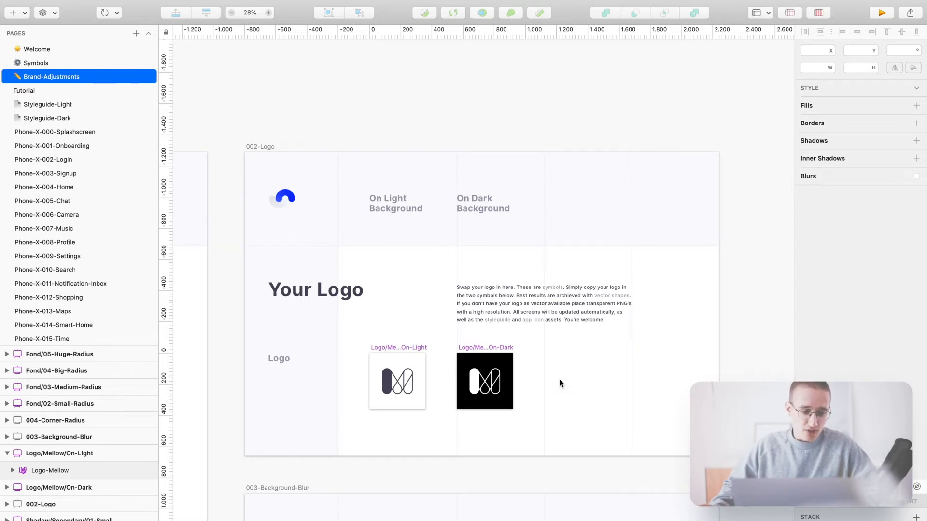
pyautogui.moveTo(560, 380); pyautogui.dragTo(568, 369)
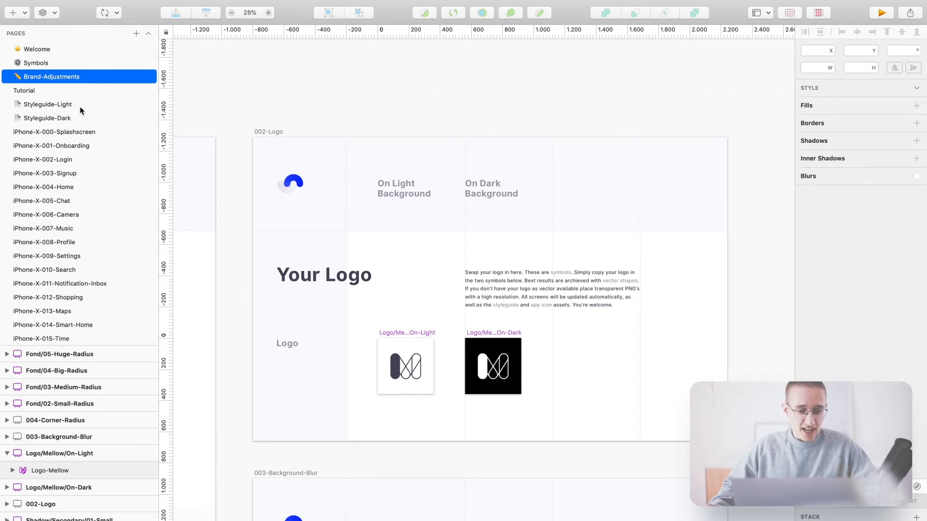
pyautogui.click(51, 107)
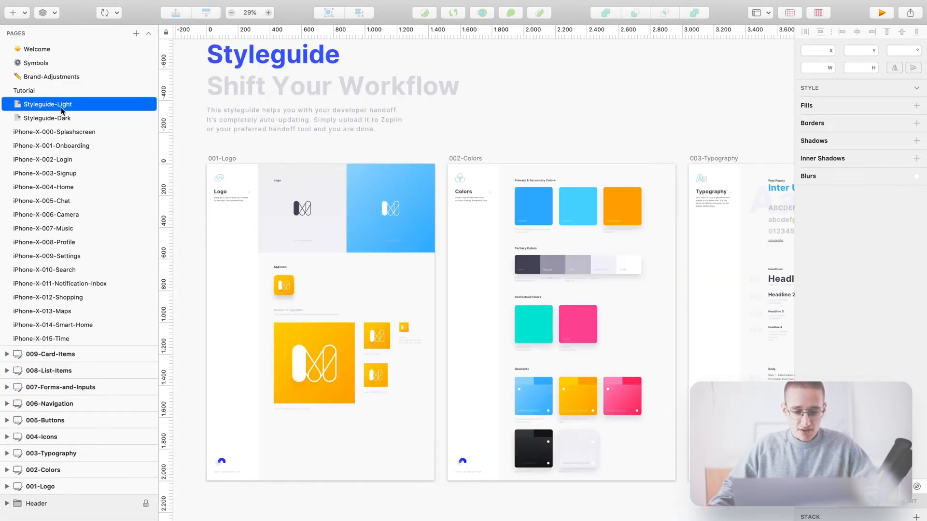
pyautogui.moveTo(291, 151); pyautogui.dragTo(405, 133)
pyautogui.scroll(3, 426, 206)
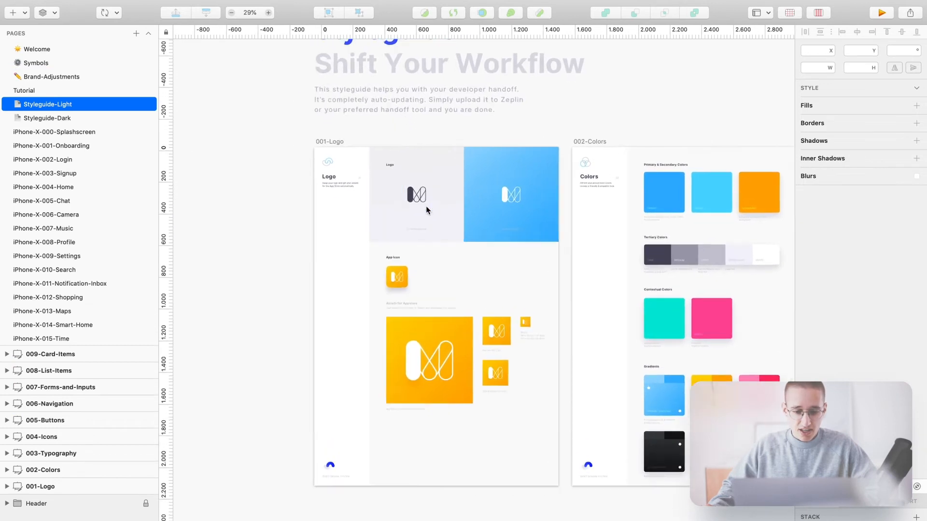
pyautogui.moveTo(631, 272); pyautogui.dragTo(614, 225)
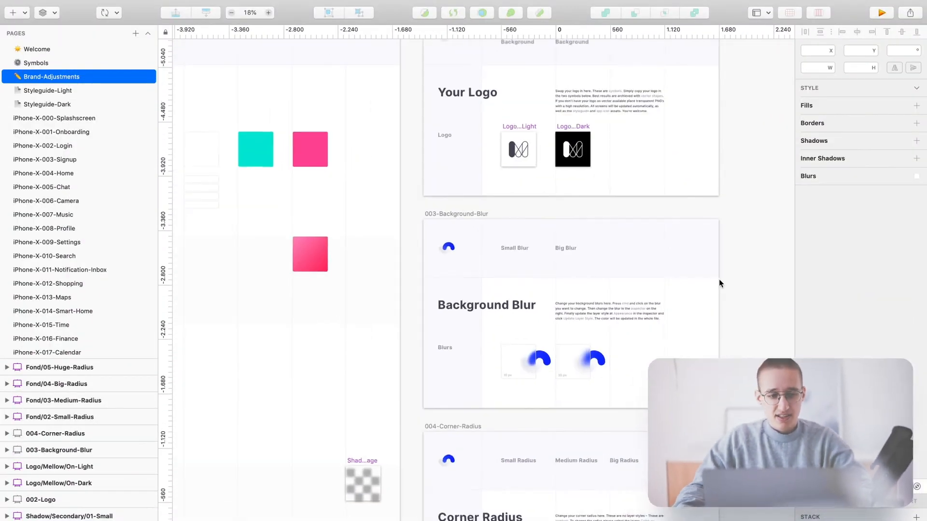
pyautogui.scroll(5, 660, 295)
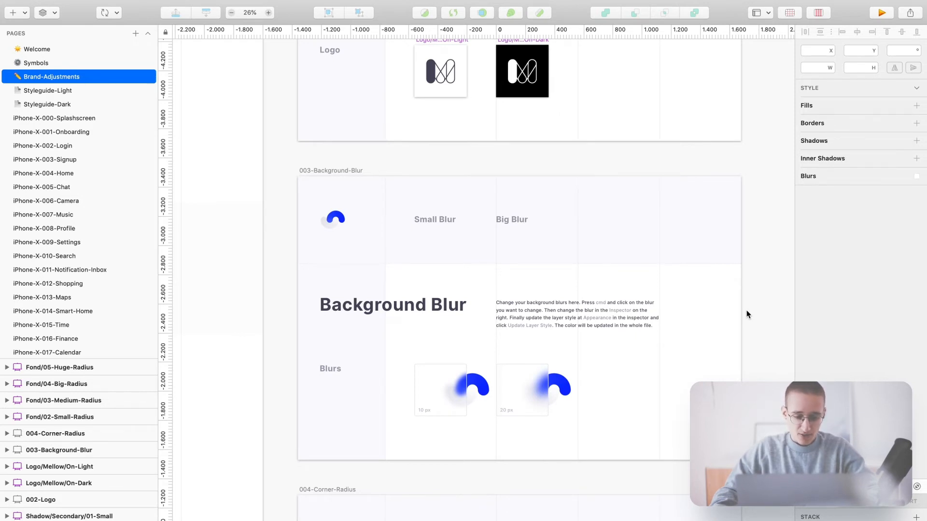
pyautogui.scroll(-2, 746, 311)
pyautogui.hscroll(1, 746, 314)
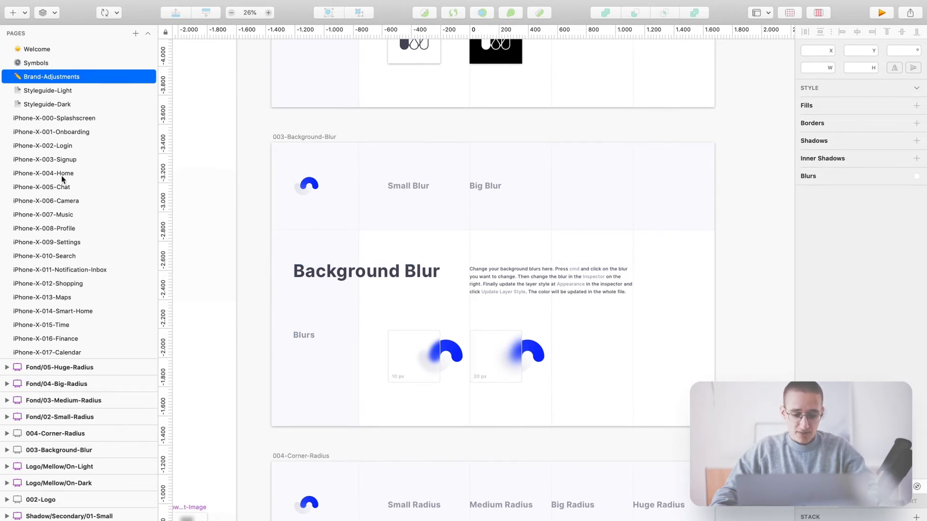
pyautogui.click(61, 311)
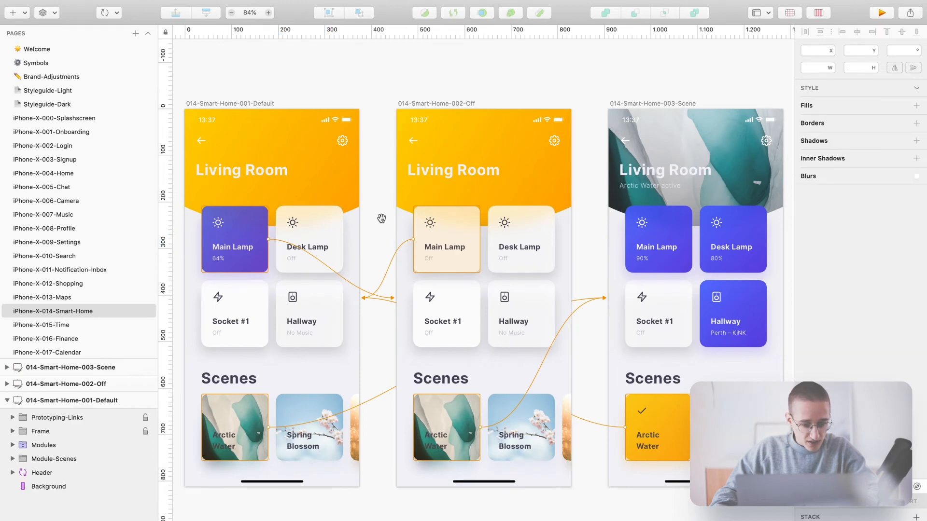
pyautogui.hscroll(-5, 520, 236)
pyautogui.scroll(5, 505, 263)
pyautogui.keyDown('super'); pyautogui.click(407, 224); pyautogui.keyUp('super')
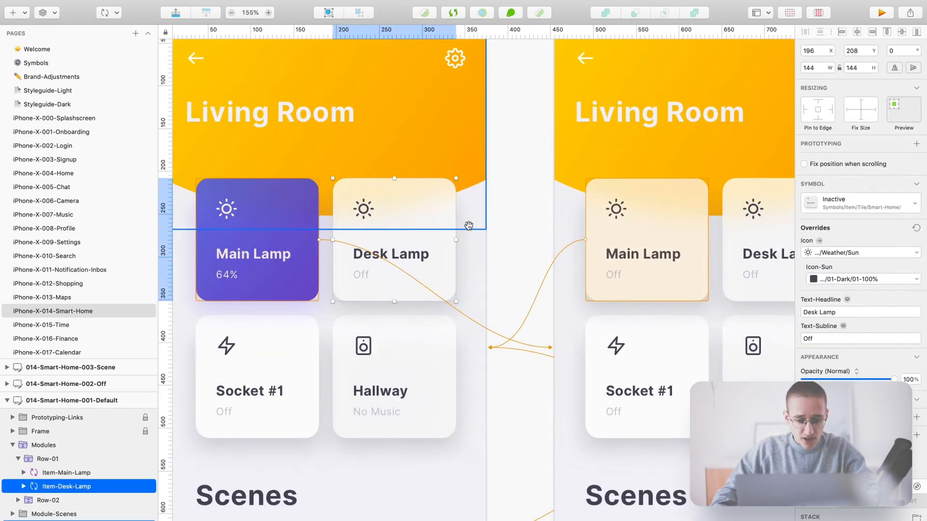
pyautogui.moveTo(494, 227); pyautogui.dragTo(563, 242)
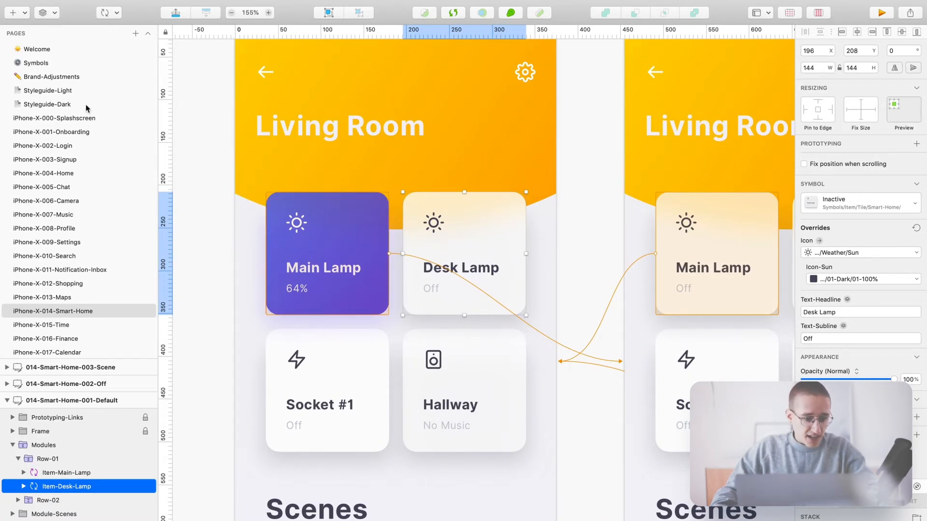
pyautogui.click(72, 79)
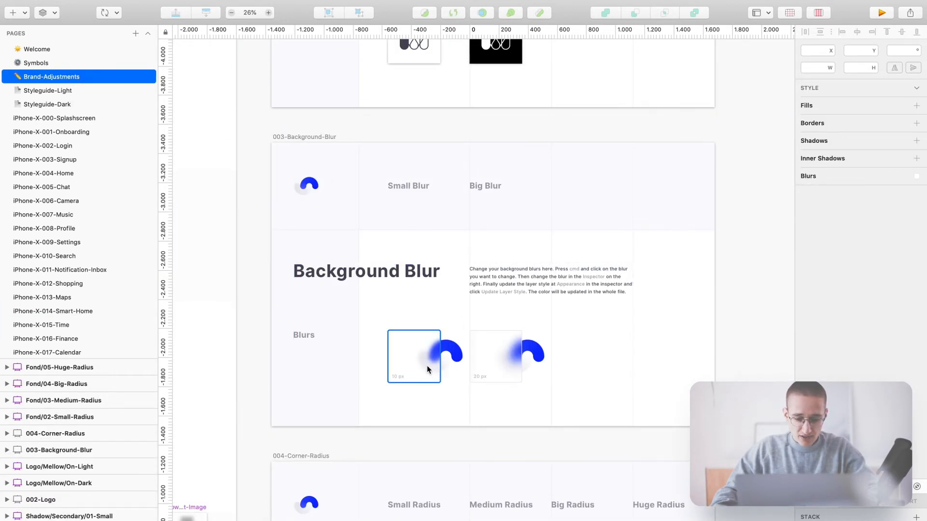
pyautogui.keyDown('super'); pyautogui.click(409, 361); pyautogui.keyUp('super')
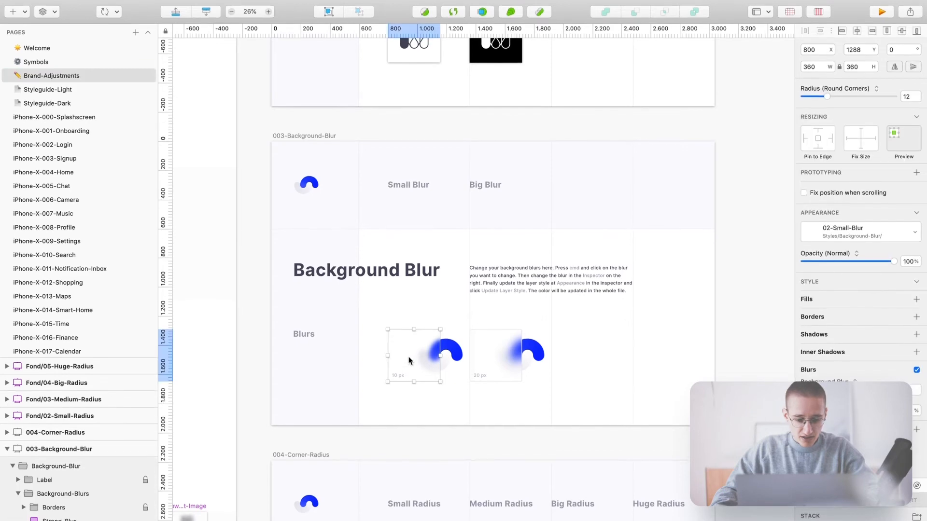
# - Set background blur to 2, update the 02-Small-Blur style, and open the Smart-Home page
pyautogui.click(910, 334)
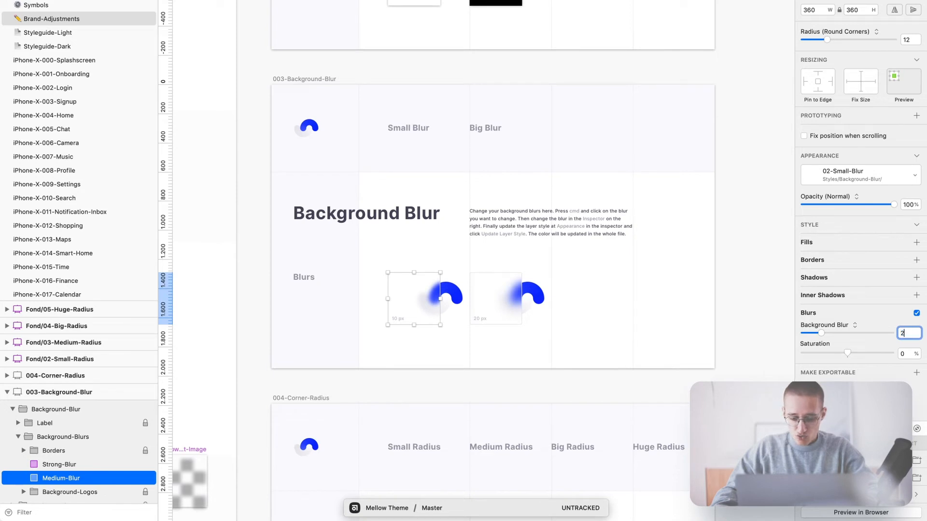
pyautogui.press('Return')
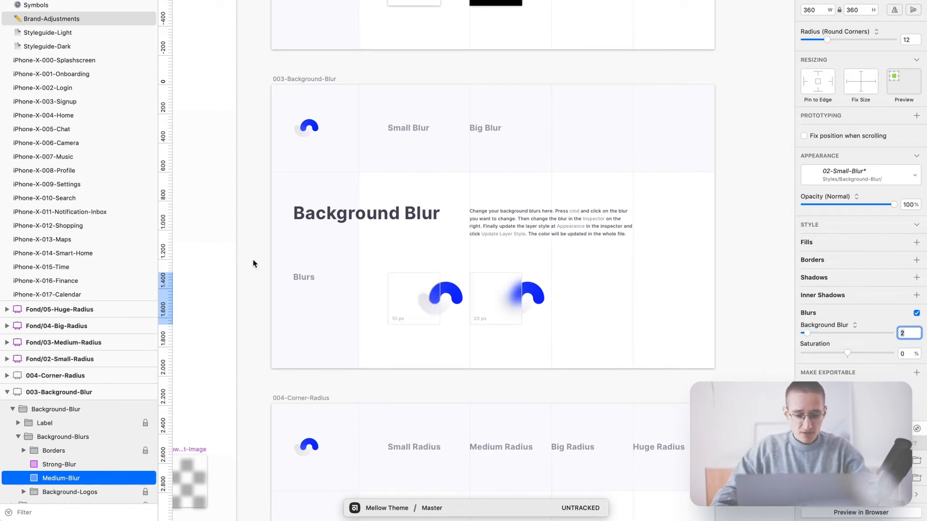
pyautogui.click(860, 178)
pyautogui.click(847, 186)
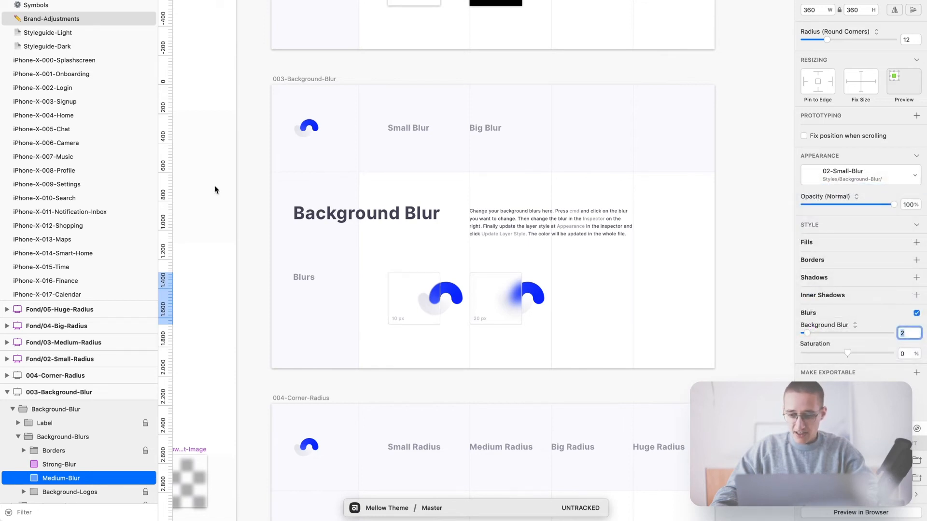
pyautogui.click(69, 256)
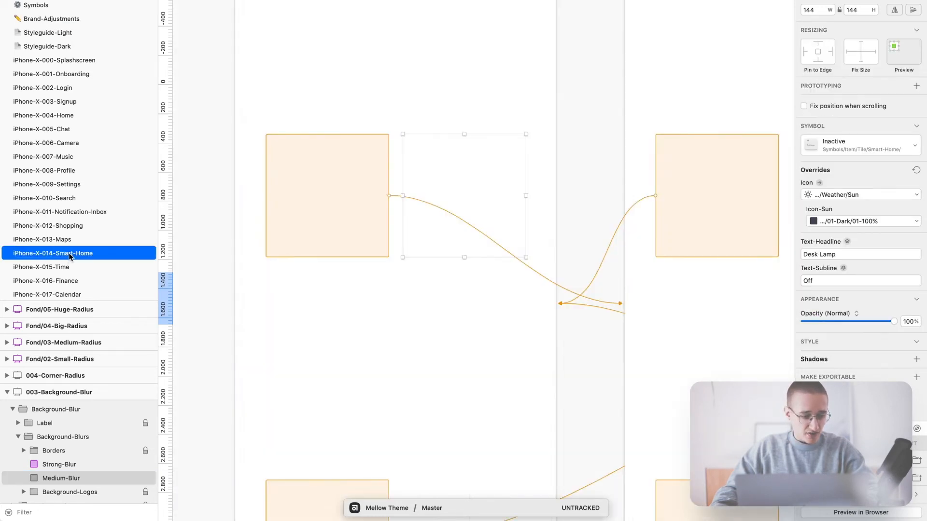
# - Deselect the Desk Lamp tile and zoom out to bring the Off and Scene Smart-Home artboards into view
pyautogui.click(586, 206)
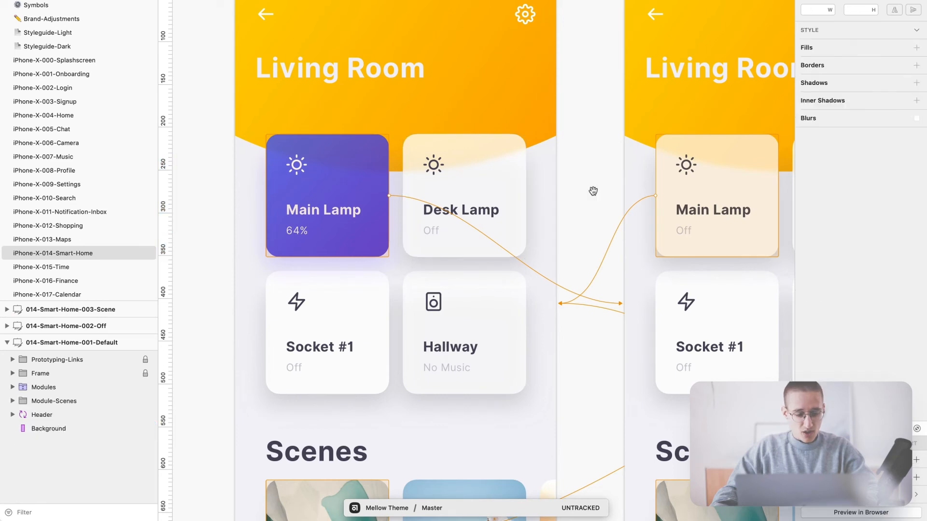
pyautogui.moveTo(592, 190); pyautogui.dragTo(574, 191)
pyautogui.scroll(-1, 505, 191)
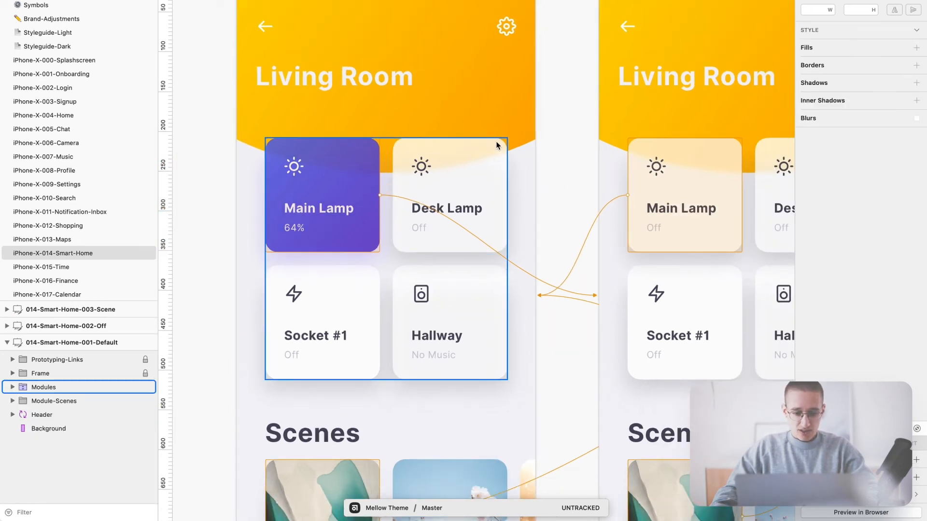
pyautogui.press('Escape')
pyautogui.scroll(-2, 496, 145)
pyautogui.moveTo(749, 178); pyautogui.dragTo(480, 179)
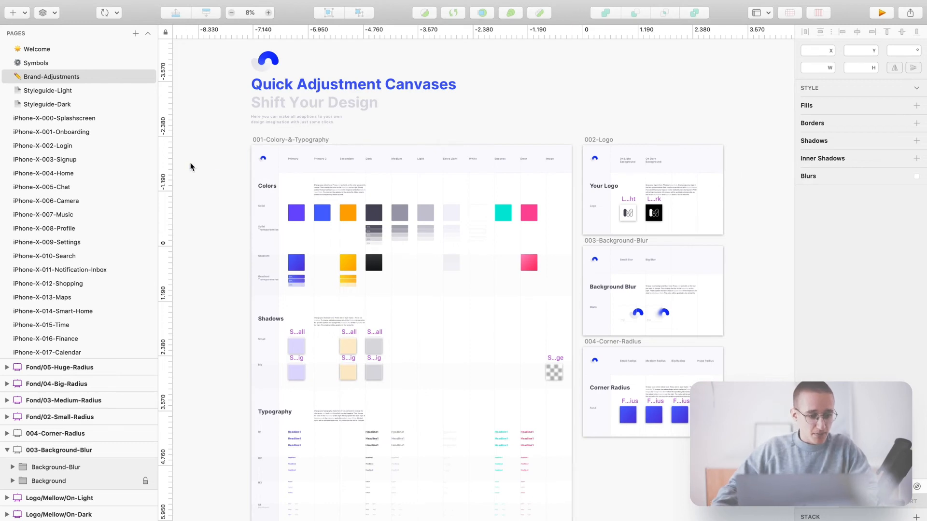
# - On the iPhone-X-006-Camera page, add a blank iPhone XS artboard beside Album-Detail
pyautogui.click(68, 202)
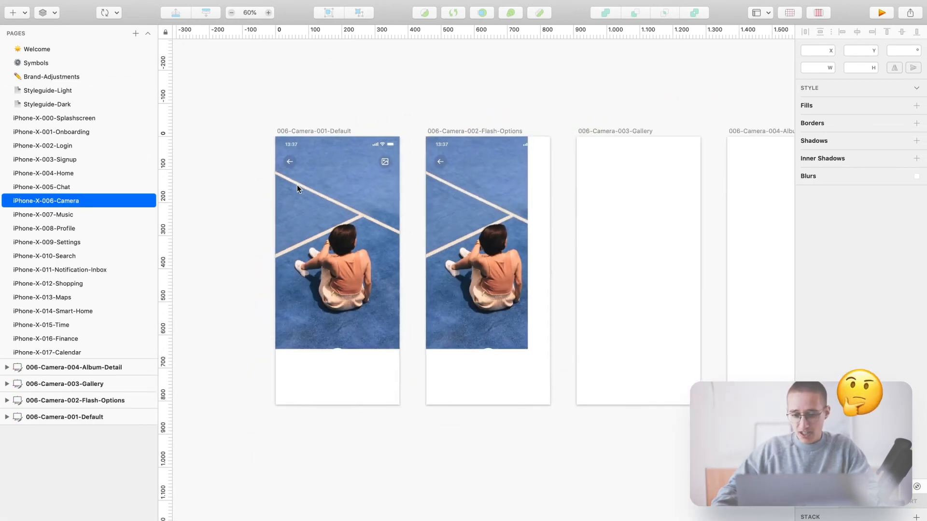
pyautogui.hscroll(4, 491, 192)
pyautogui.scroll(5, 483, 193)
pyautogui.hscroll(-3, 455, 200)
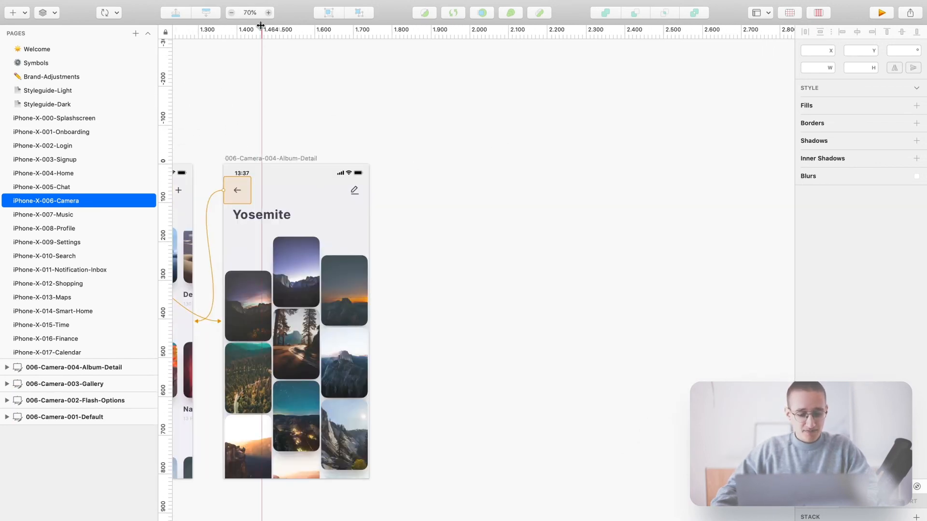
pyautogui.press('a')
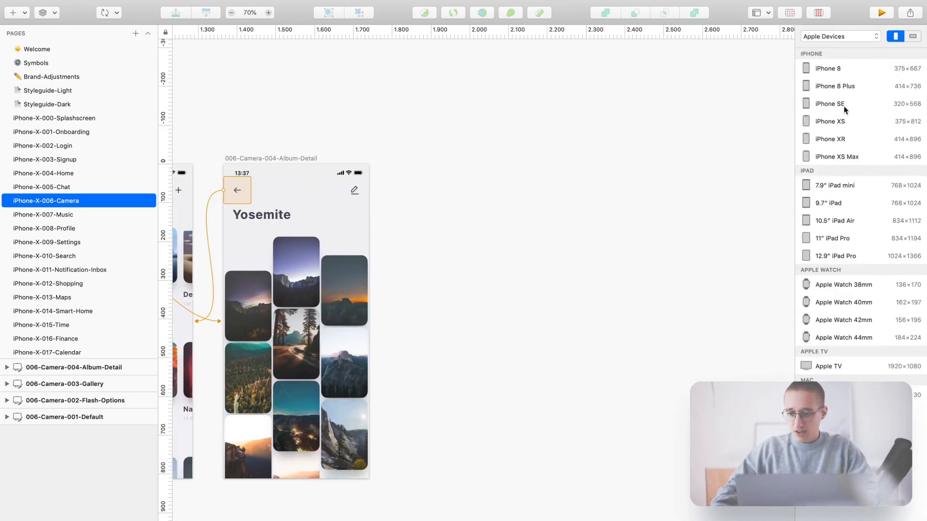
pyautogui.click(842, 121)
pyautogui.hscroll(3, 566, 280)
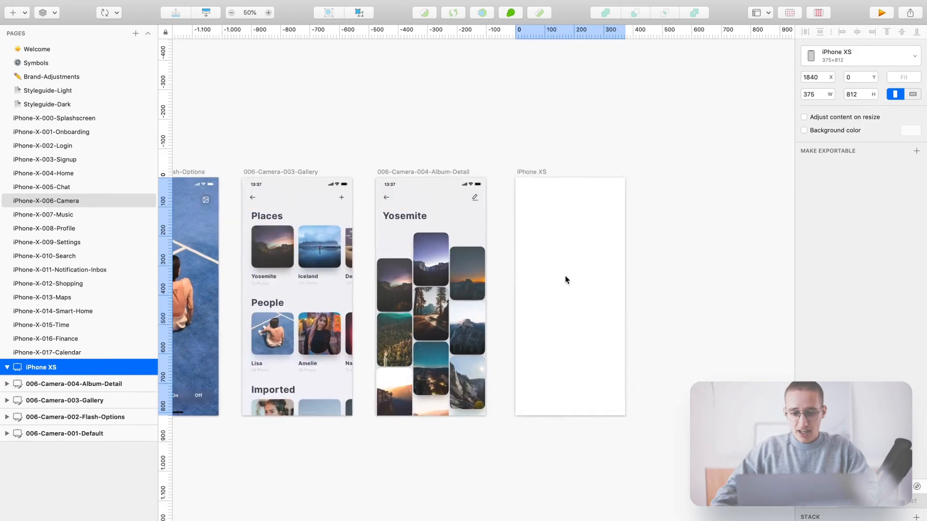
pyautogui.scroll(5, 710, 213)
# - Choose the Fond 04-Big-Radius symbol from the document symbols for insertion
pyautogui.click(104, 13)
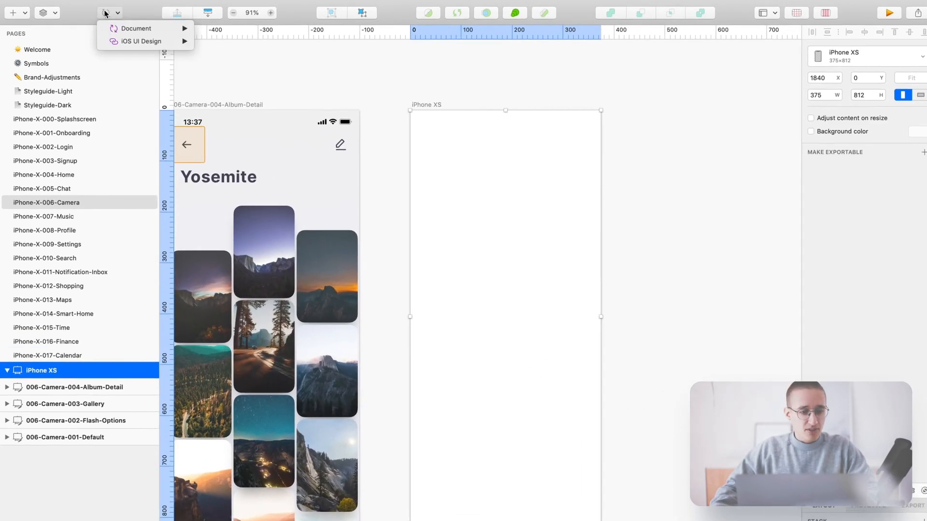
pyautogui.moveTo(140, 28)
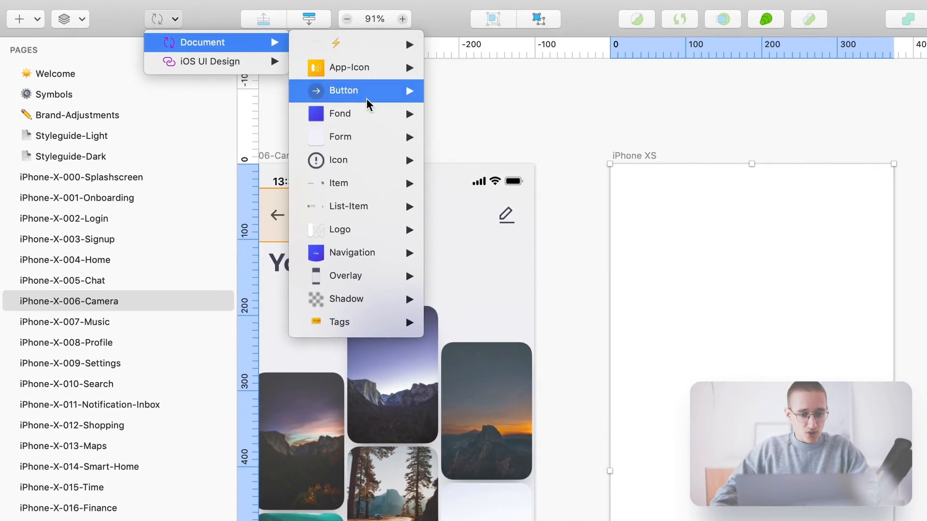
pyautogui.moveTo(363, 115)
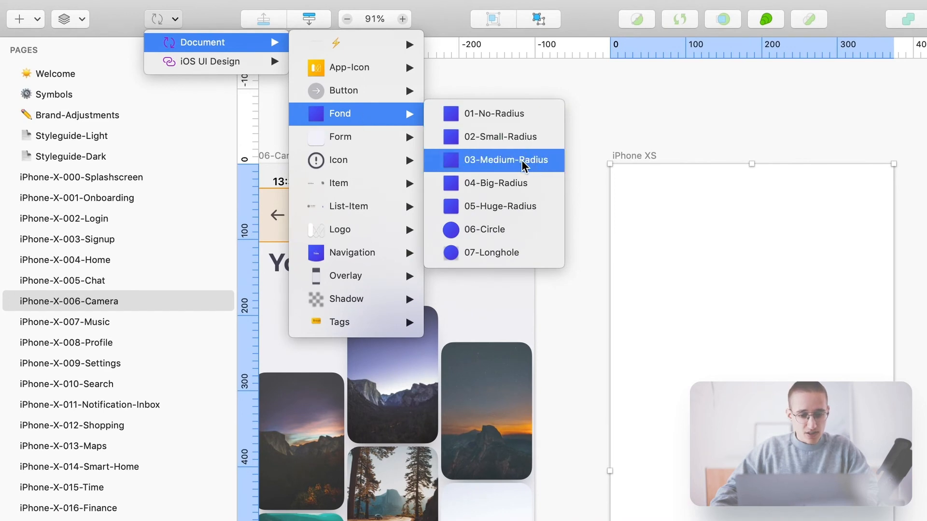
pyautogui.click(499, 182)
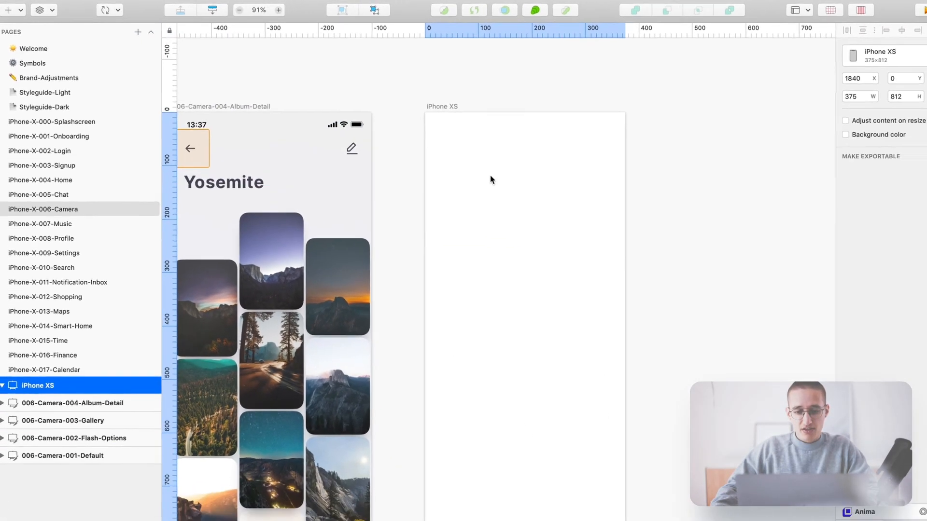
# - Place the Fond 04-Big-Radius symbol on the artboard and size it 375 wide by 200 high
pyautogui.click(477, 161)
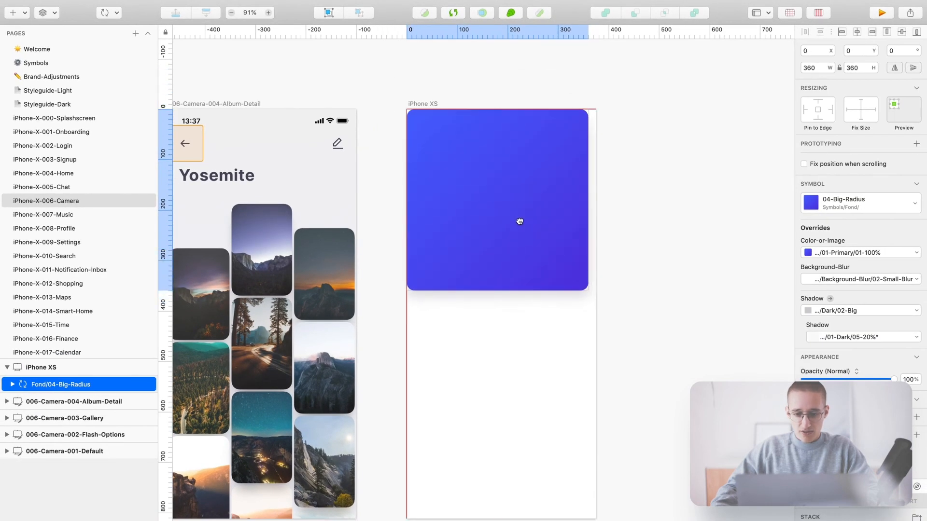
pyautogui.moveTo(586, 292); pyautogui.dragTo(600, 237)
pyautogui.click(821, 68)
pyautogui.write('375')
pyautogui.press('Return')
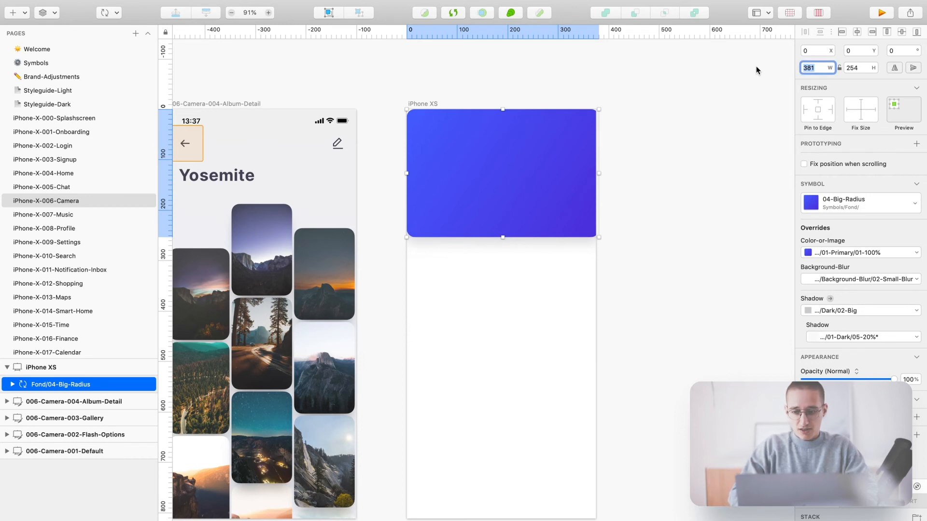
pyautogui.click(855, 68)
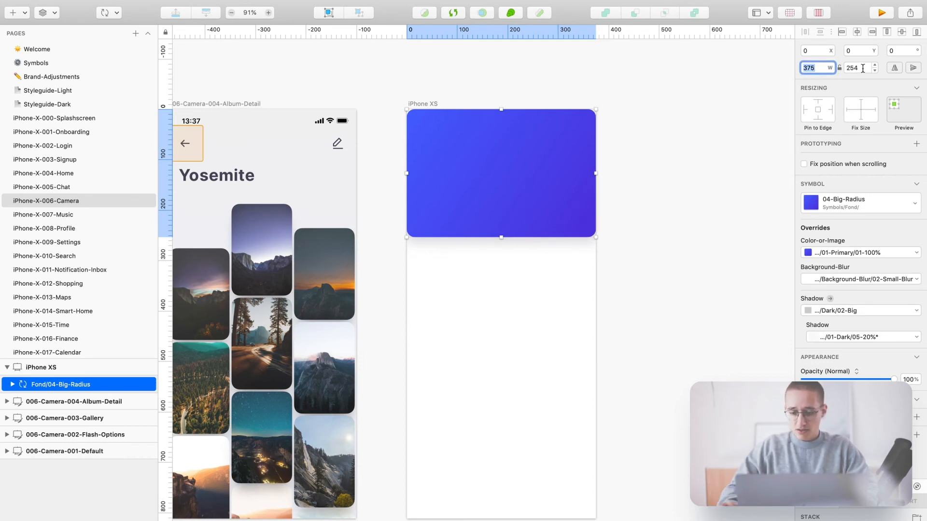
pyautogui.write('200')
pyautogui.press('Return')
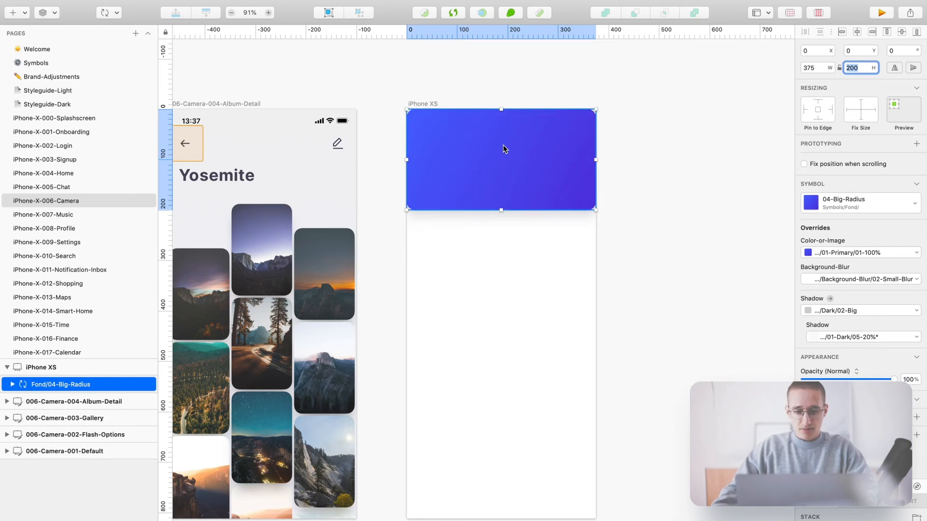
pyautogui.click(505, 84)
pyautogui.scroll(2, 514, 145)
pyautogui.click(499, 117)
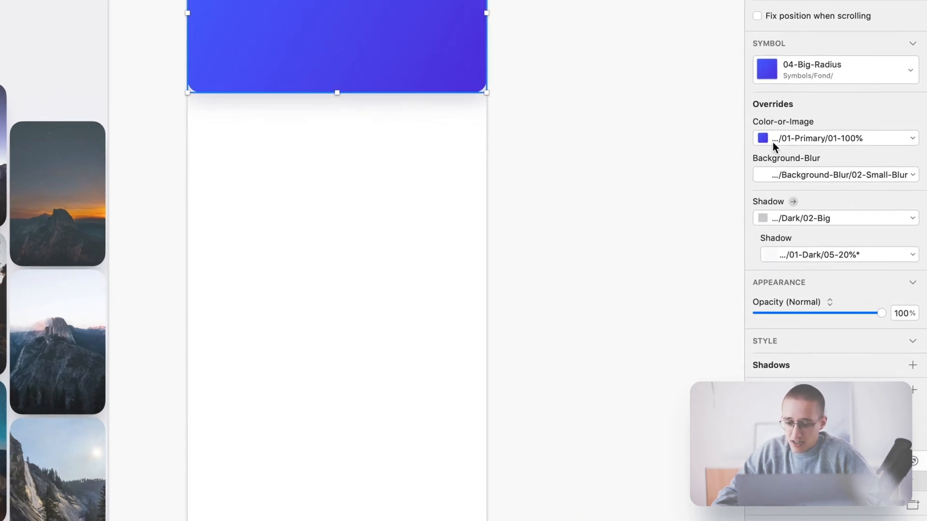
# - Override the header's Color-or-Image with the Gradient/01-Primary/03-80% gradient
pyautogui.click(815, 138)
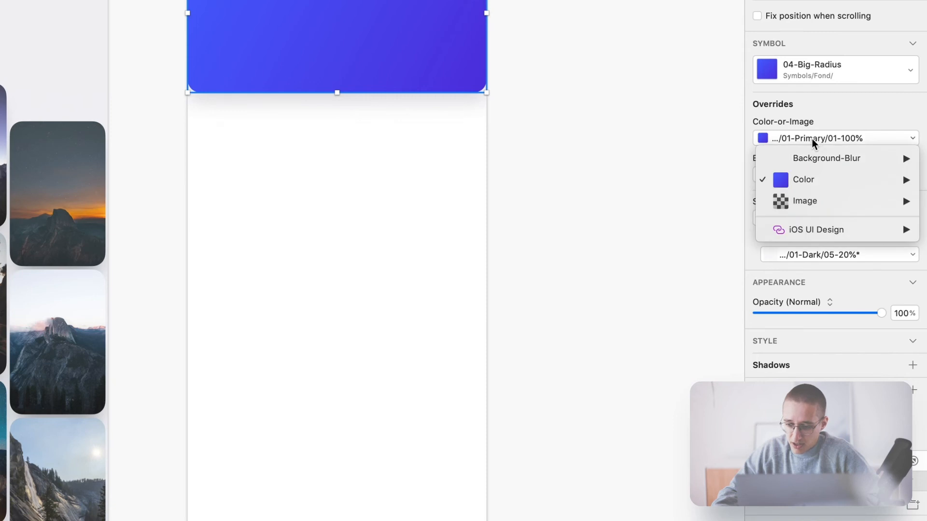
pyautogui.moveTo(800, 178)
pyautogui.moveTo(678, 179)
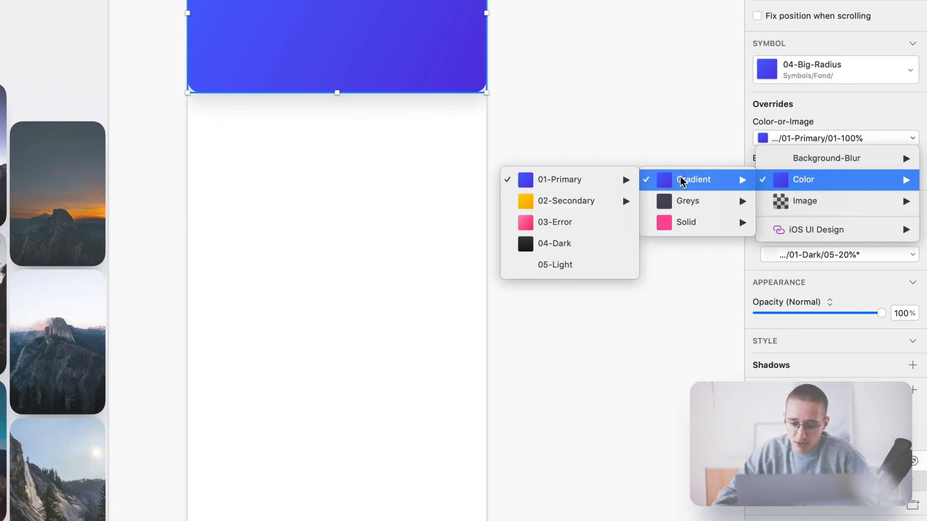
pyautogui.moveTo(586, 180)
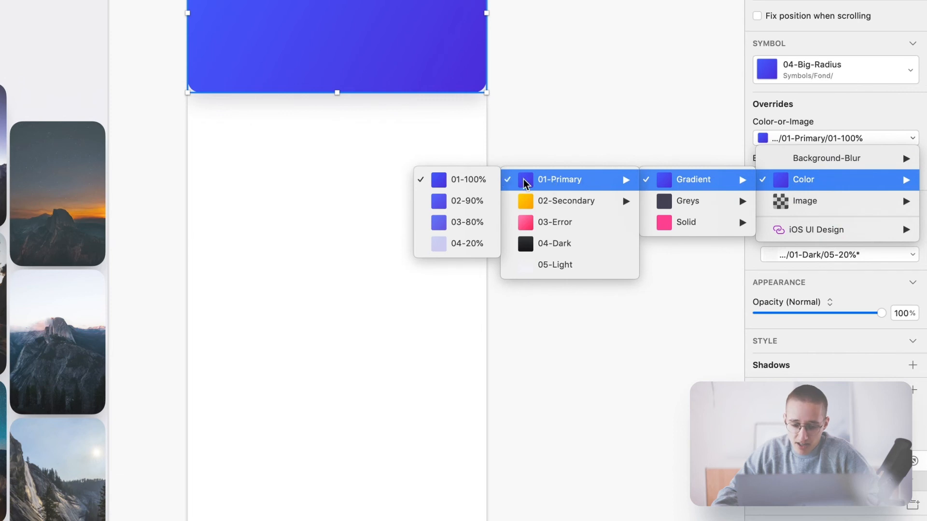
pyautogui.click(469, 223)
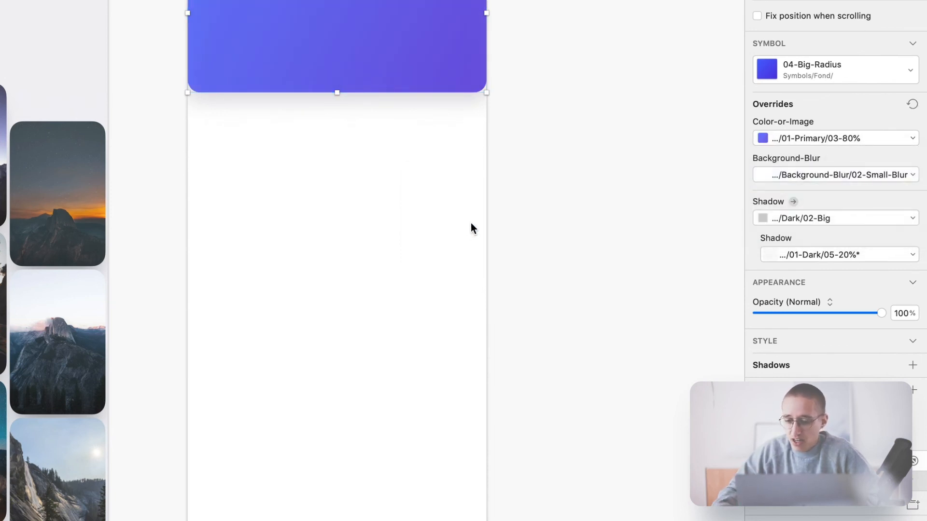
# - Set the header's Background-Blur to 03-Big-Blur and Shadow to Shadow/Primary/02-Big
pyautogui.click(849, 175)
pyautogui.moveTo(852, 195)
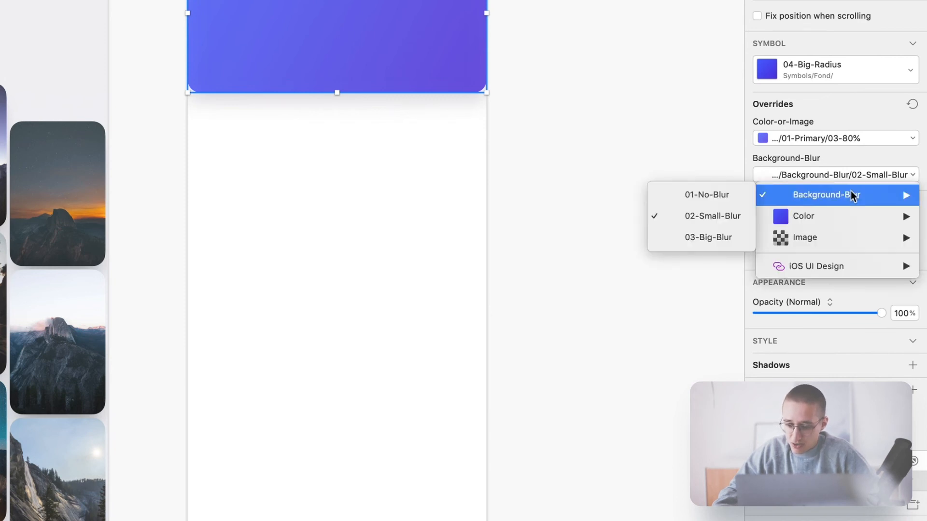
pyautogui.click(710, 237)
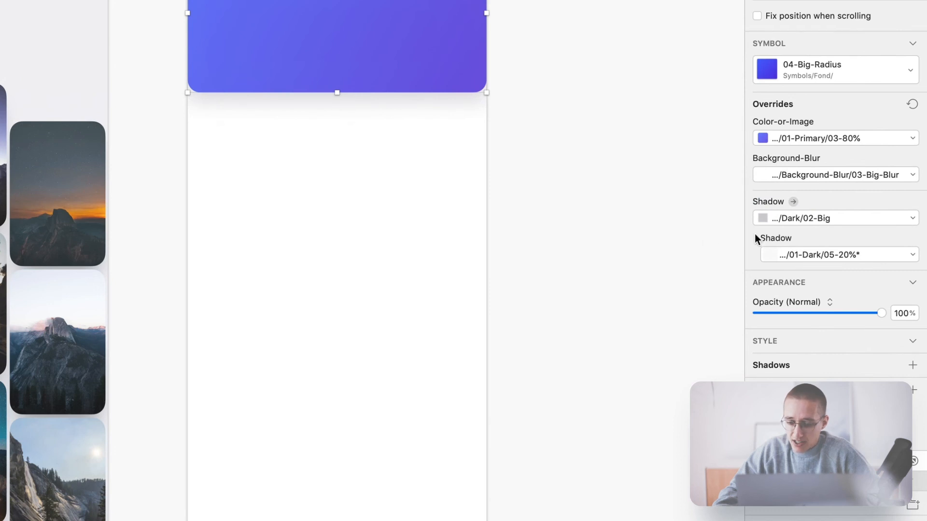
pyautogui.click(834, 219)
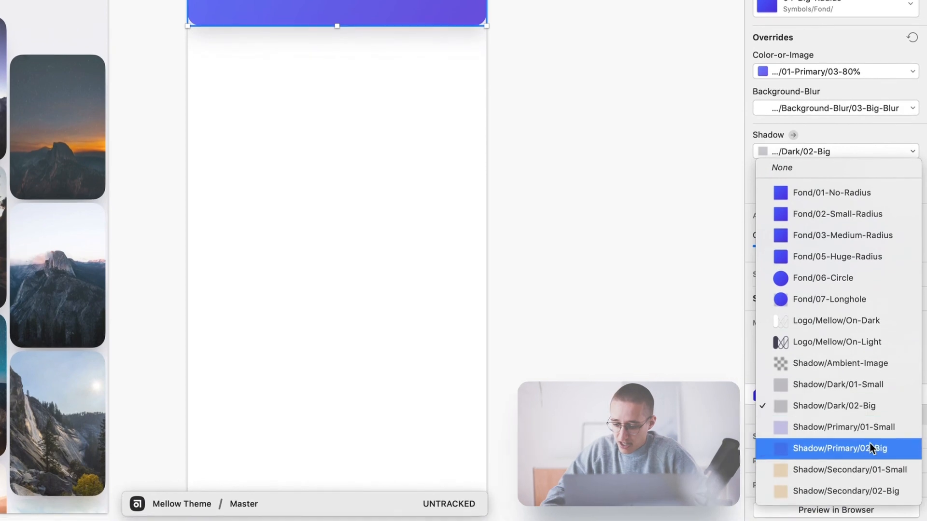
pyautogui.click(871, 447)
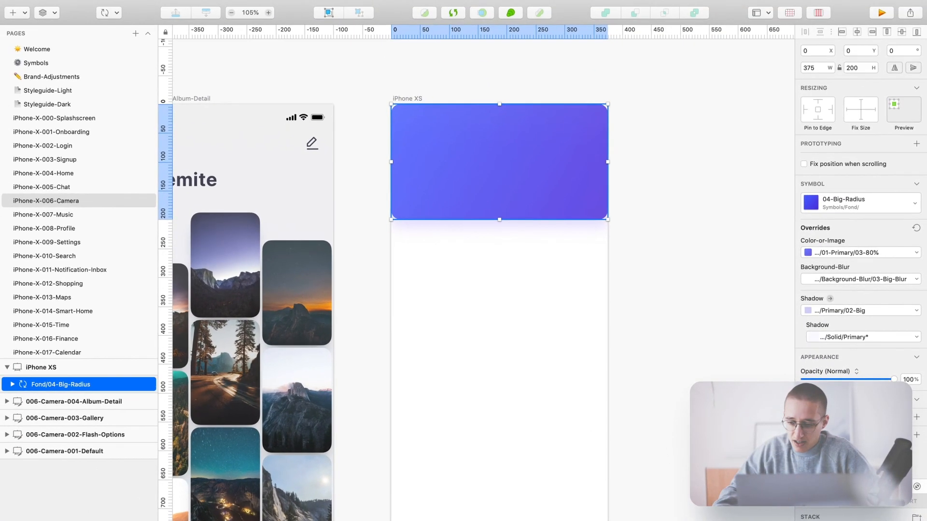
pyautogui.click(741, 179)
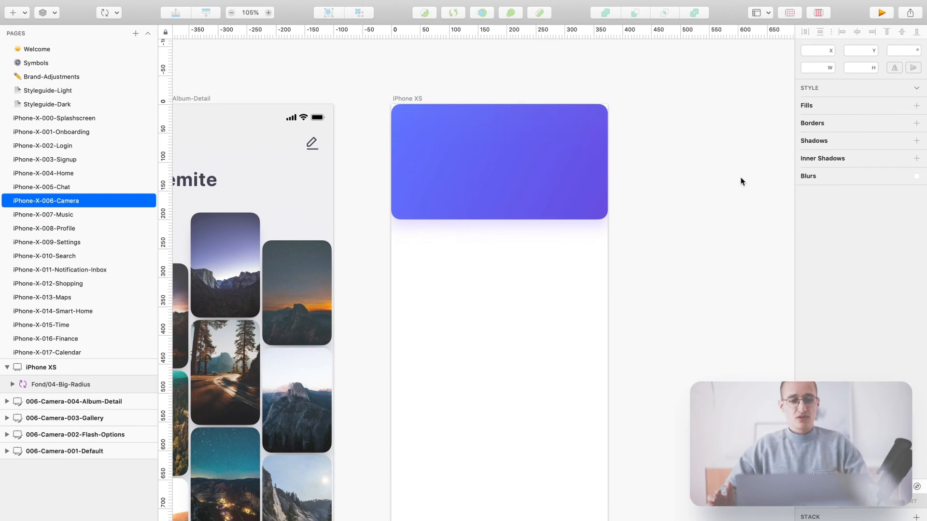